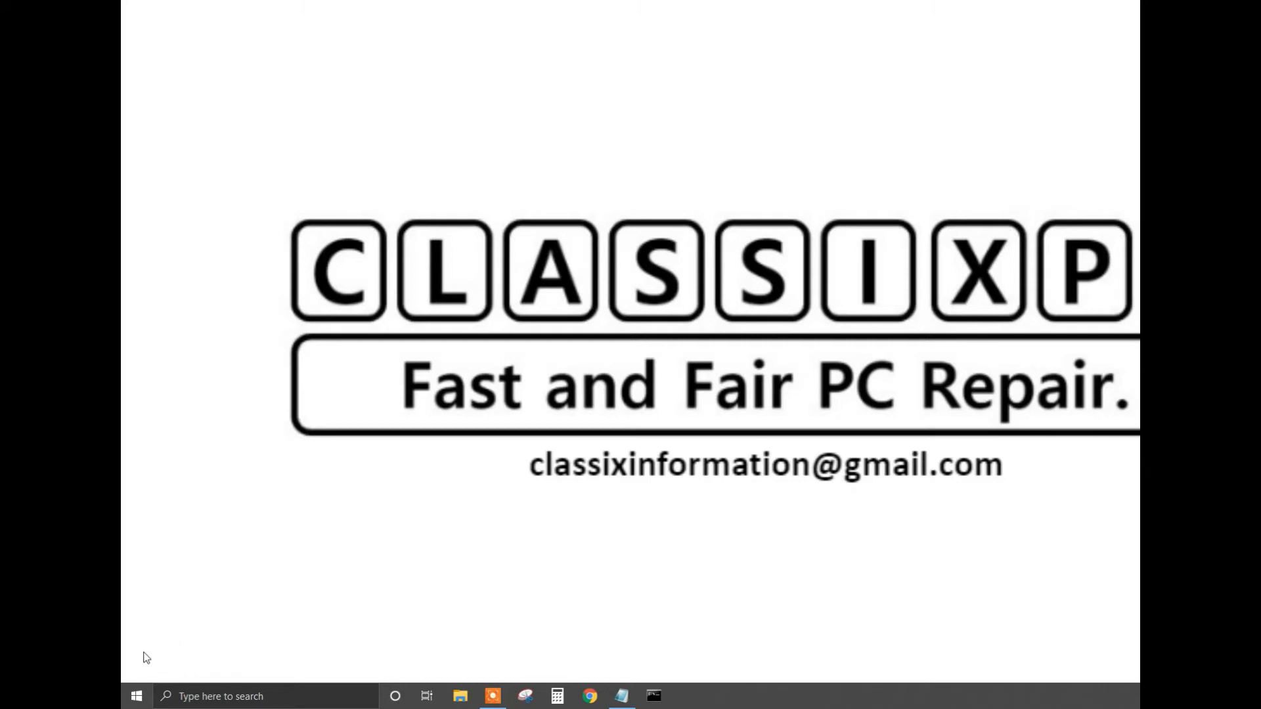
Search Windows for "disk manage" and open the Create and format hard disk partitions tool.
left_click(205, 696)
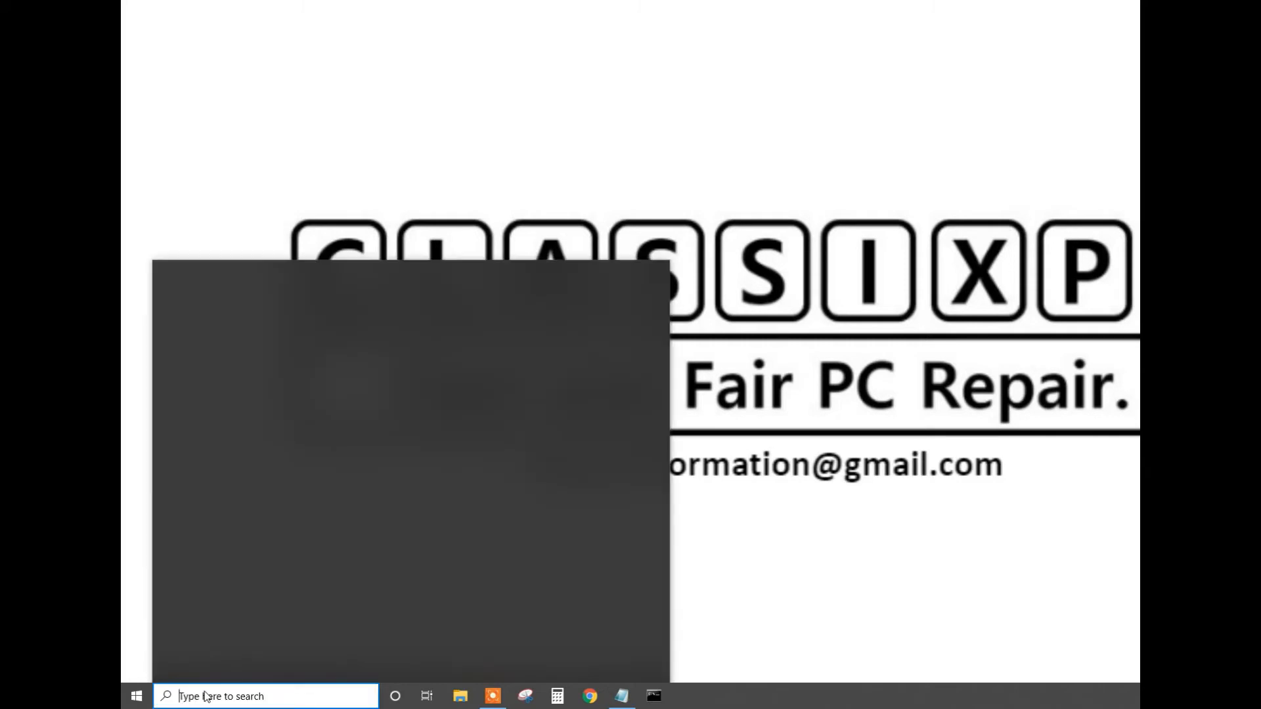
type("disk manage")
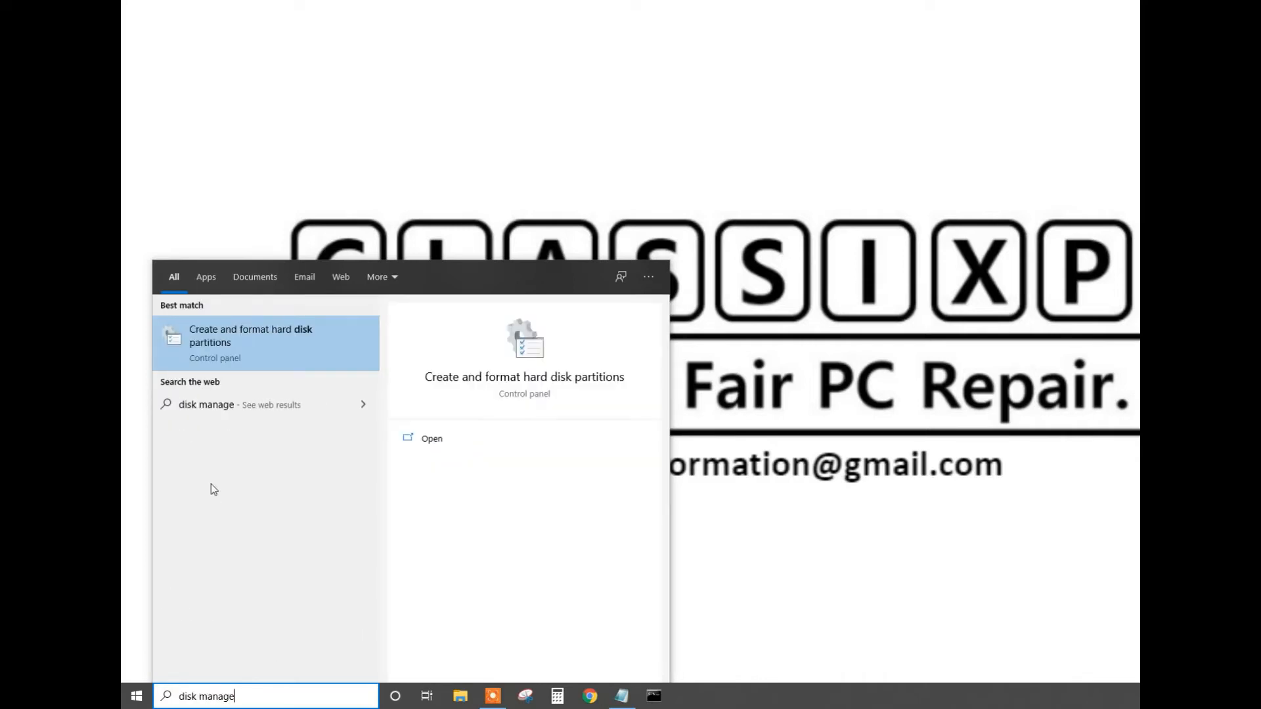
left_click(246, 340)
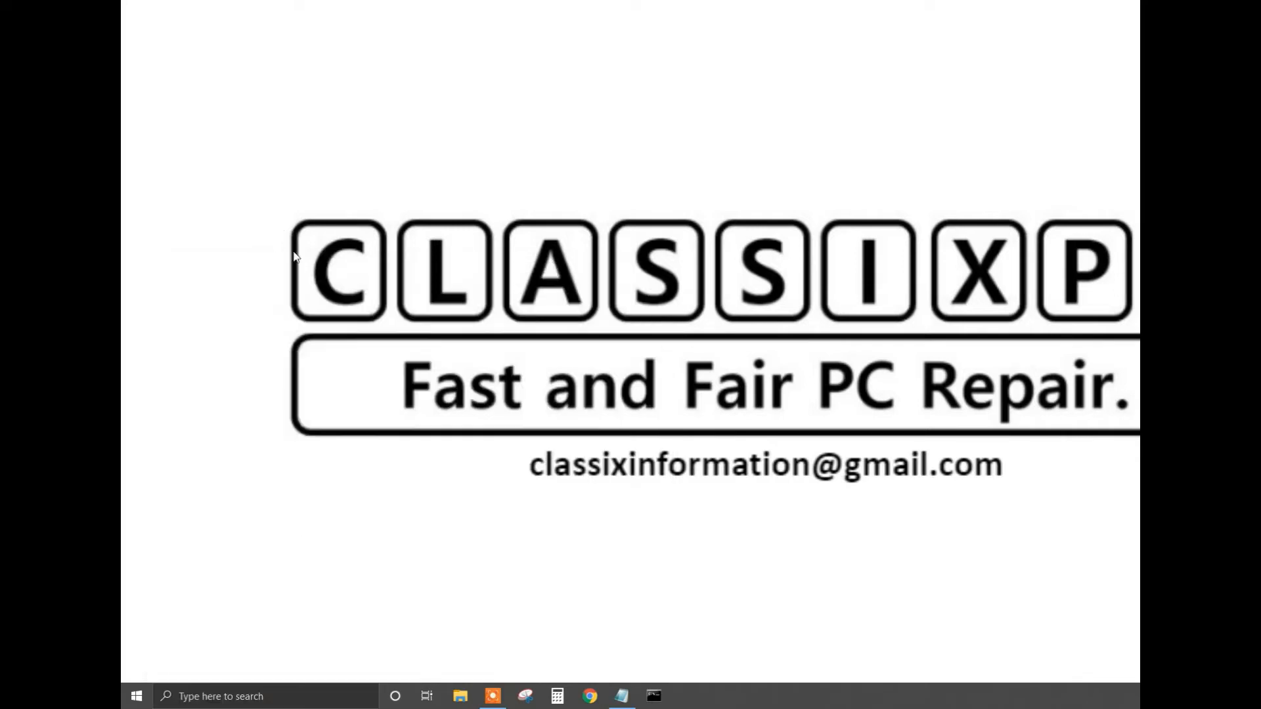
right_click(142, 695)
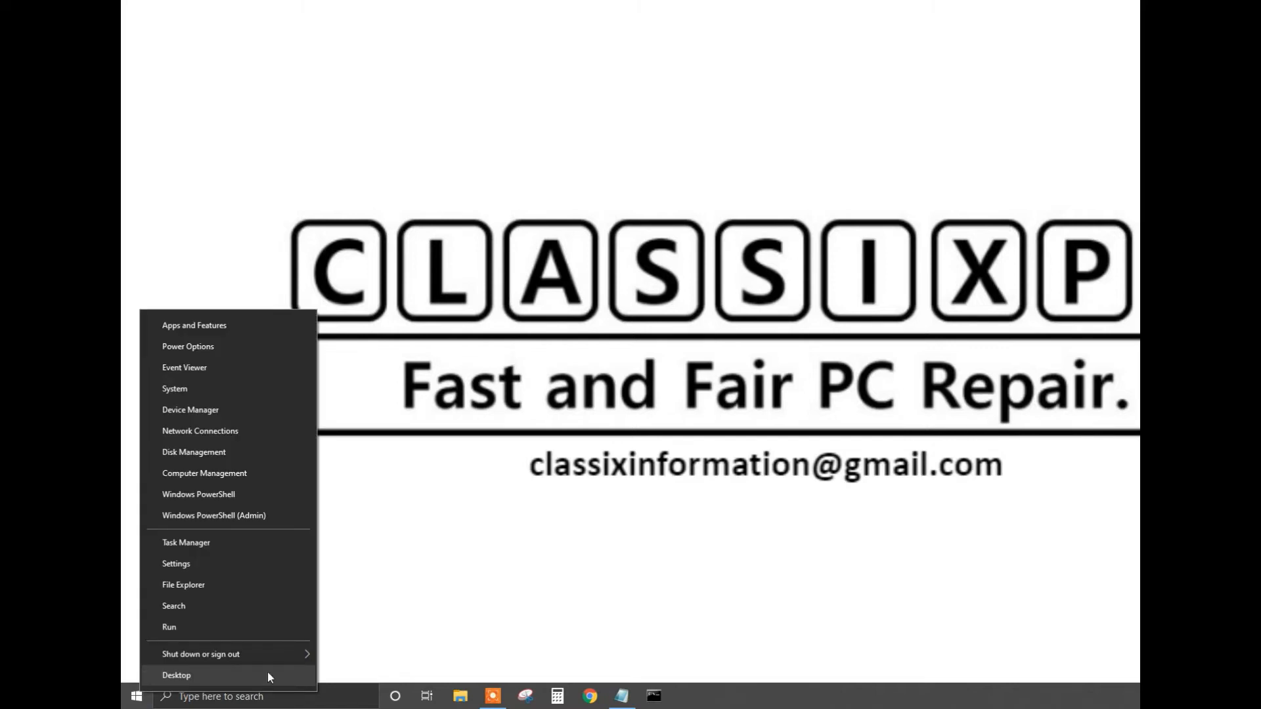
left_click(142, 695)
left_click(134, 699)
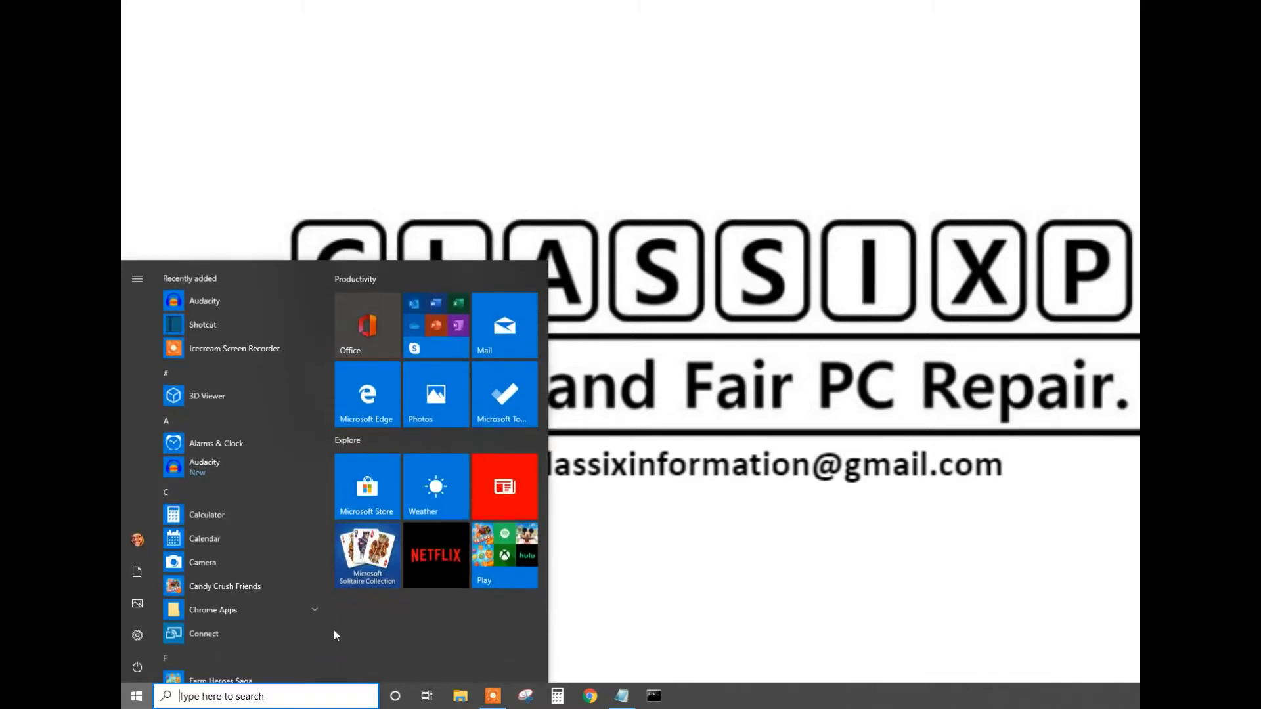
left_click(605, 597)
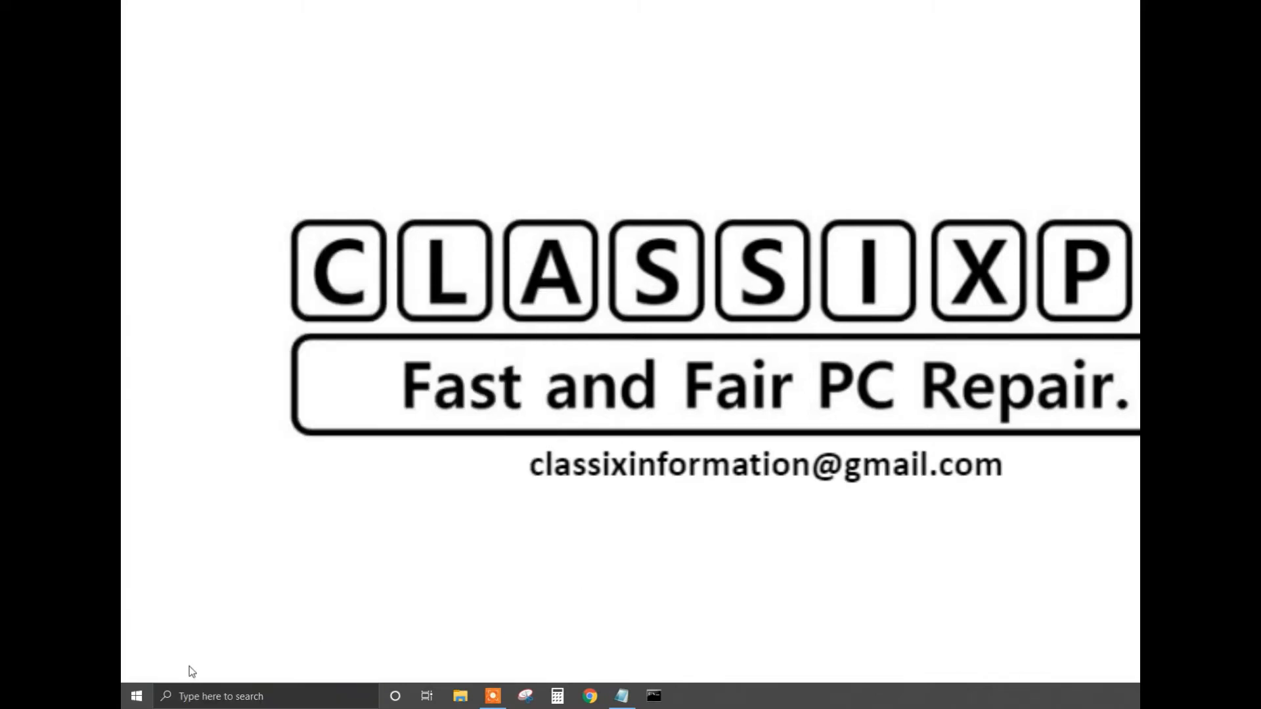
Open Disk Management and enlarge its window so that all volumes and disks are in view.
right_click(141, 697)
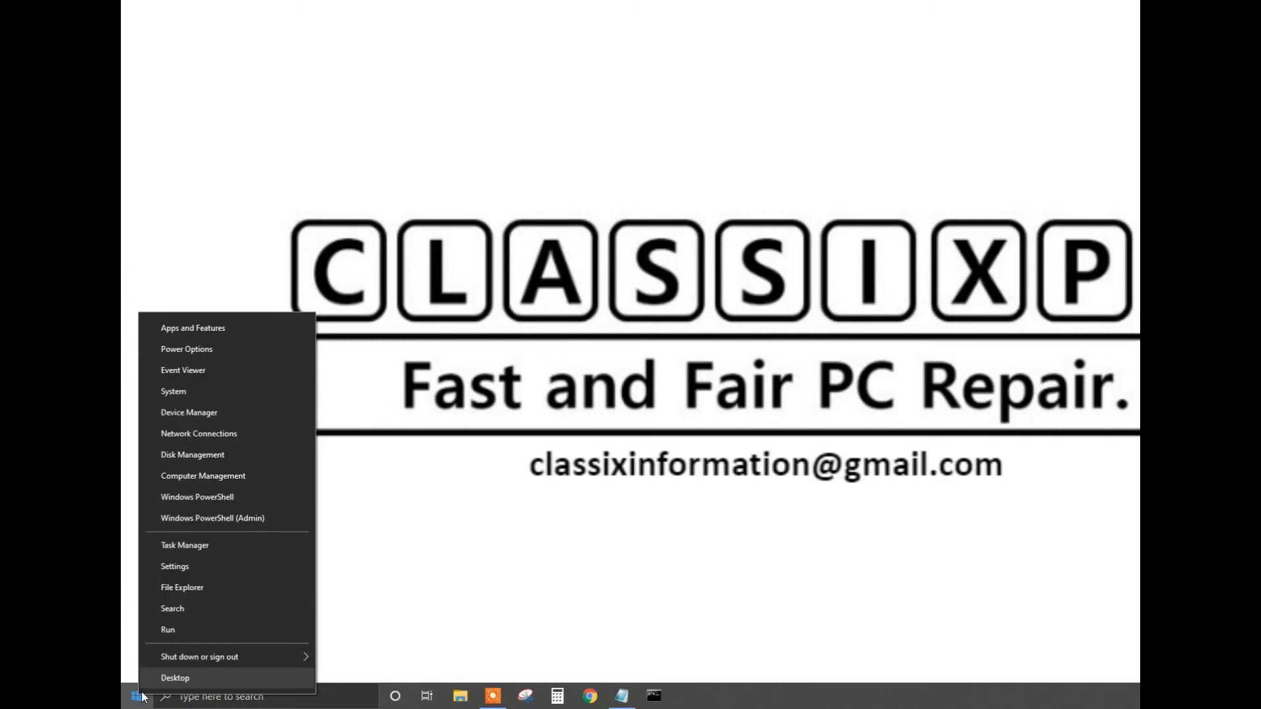
left_click(199, 456)
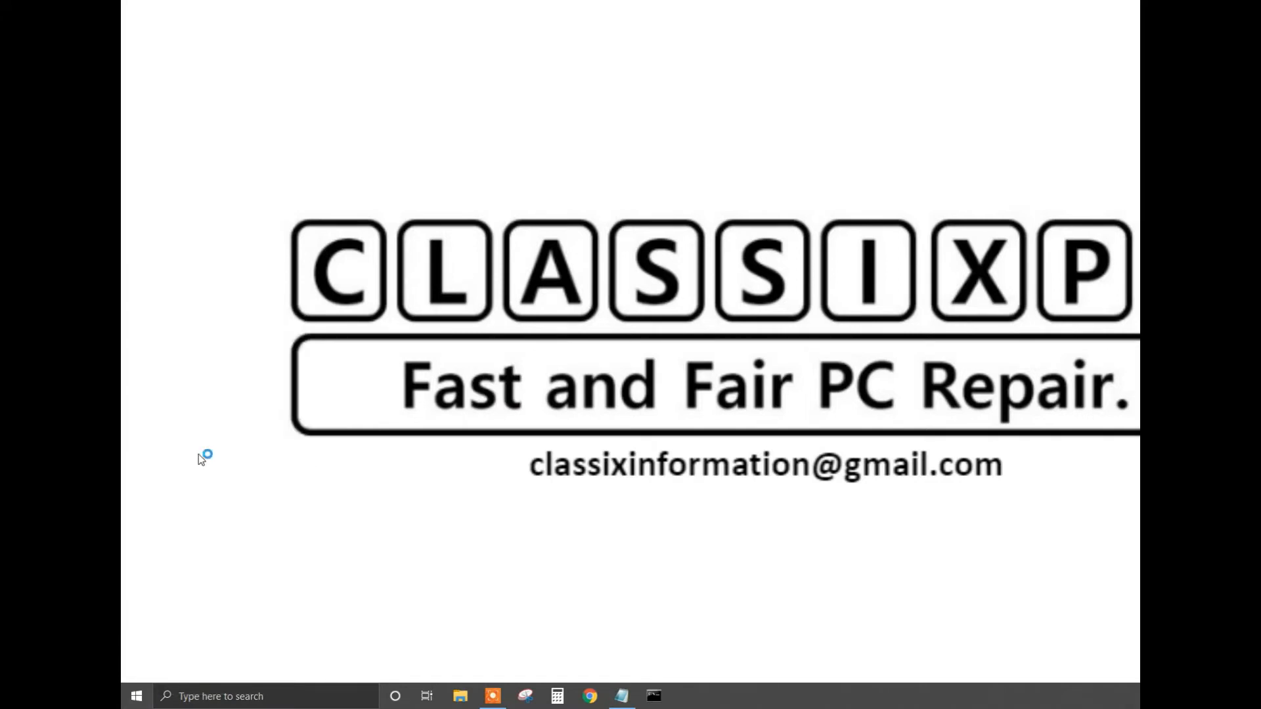
left_click_drag(380, 70, 300, 20)
left_click_drag(625, 406, 1120, 569)
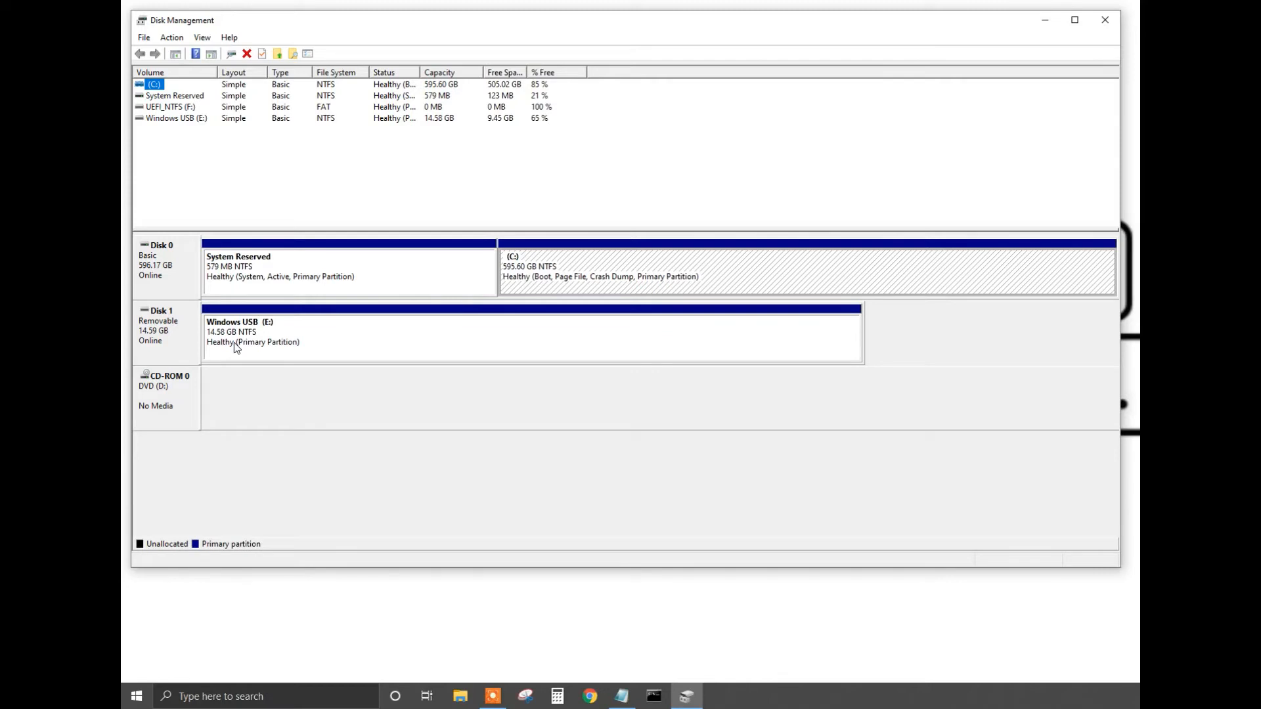
Quick-format the Windows USB (E:) volume on Disk 1 as NTFS with the default allocation unit size.
right_click(320, 332)
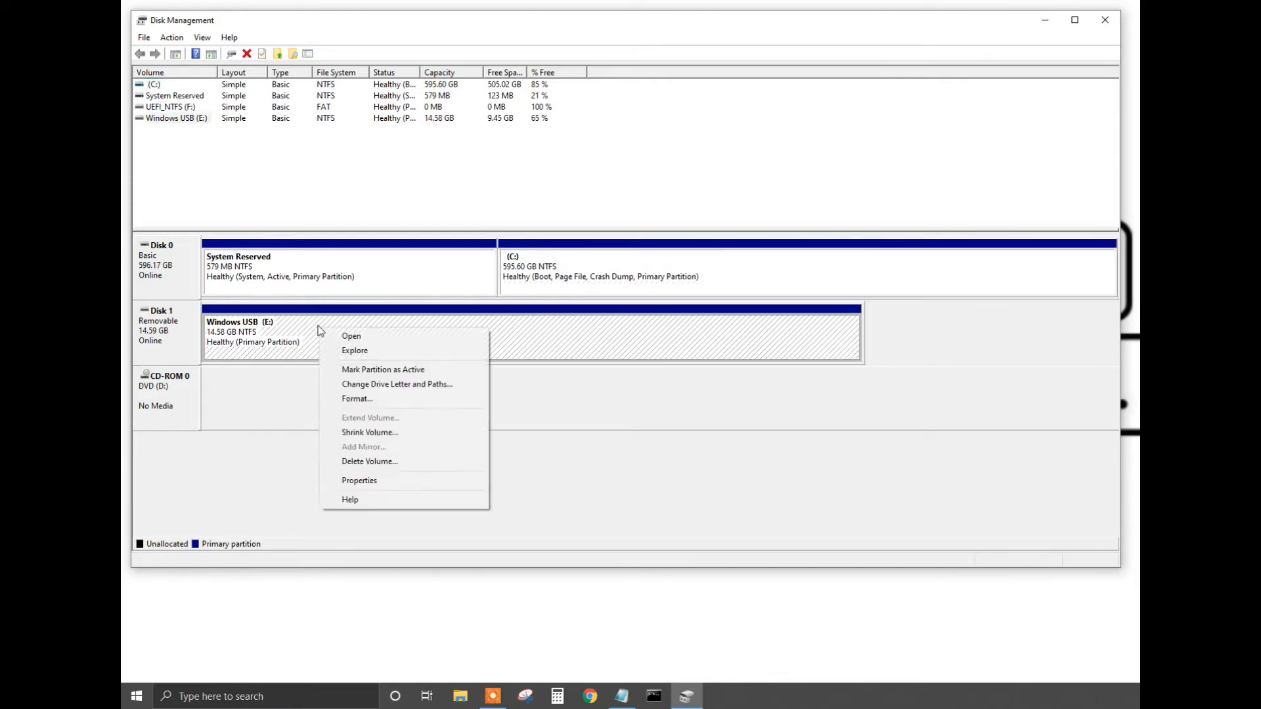
left_click(444, 400)
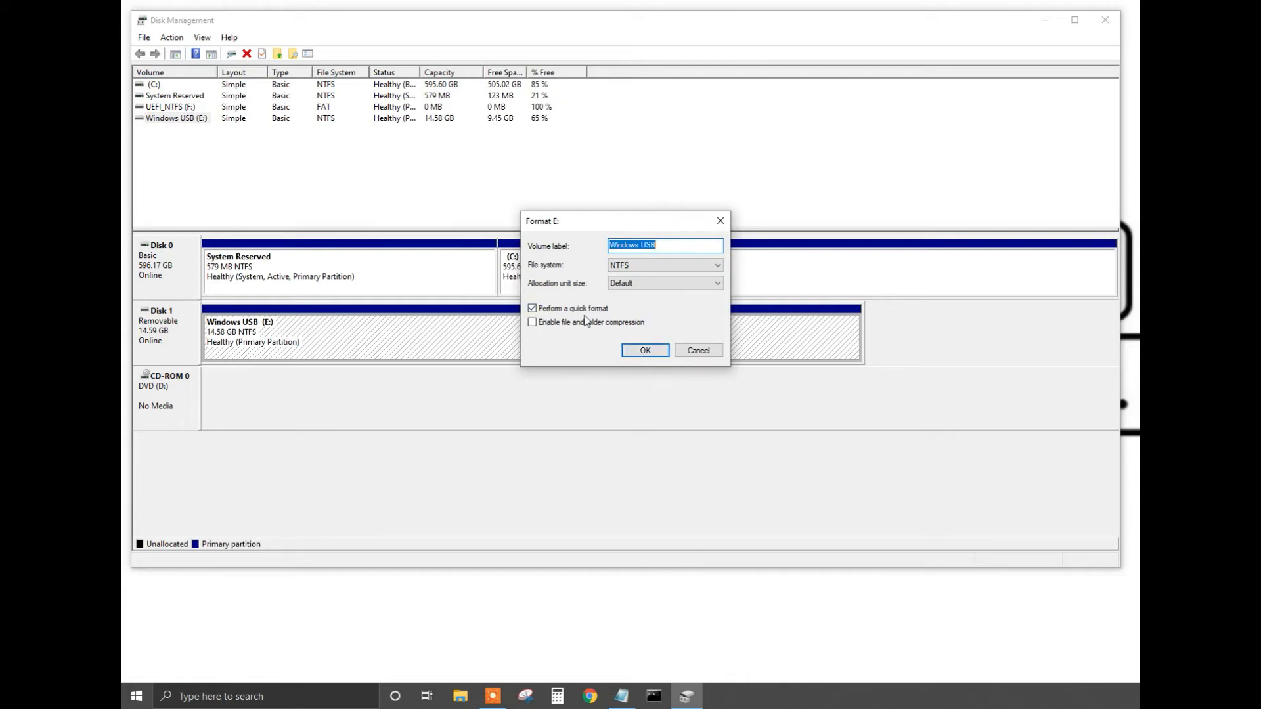
left_click(645, 350)
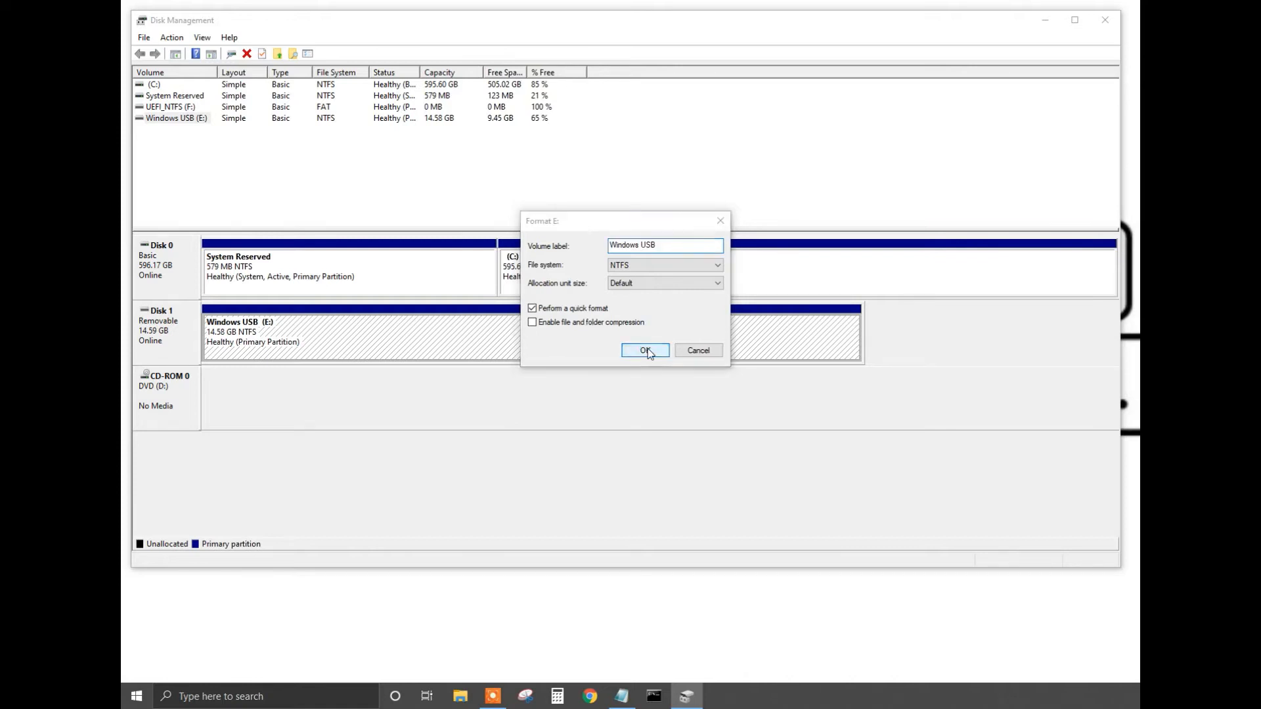
left_click(803, 396)
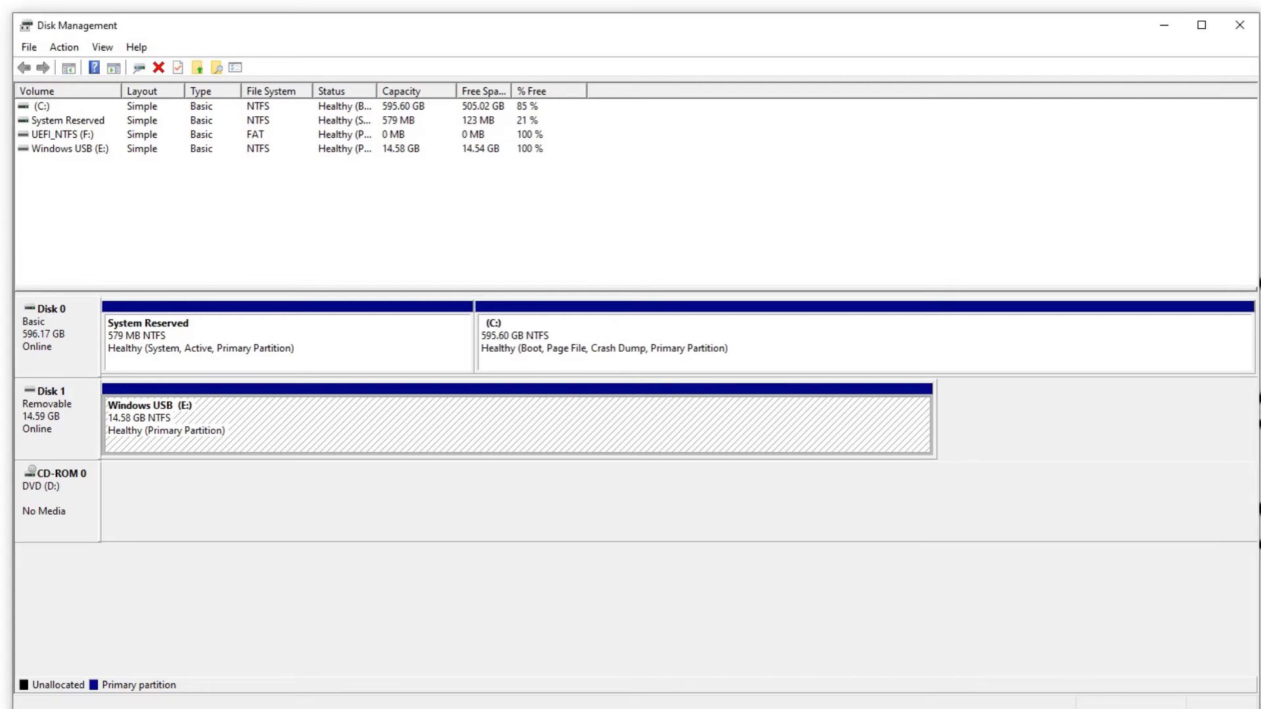
Open Windows PowerShell as administrator, widen its window and place it below the volume list of Disk Management.
key("super+x")
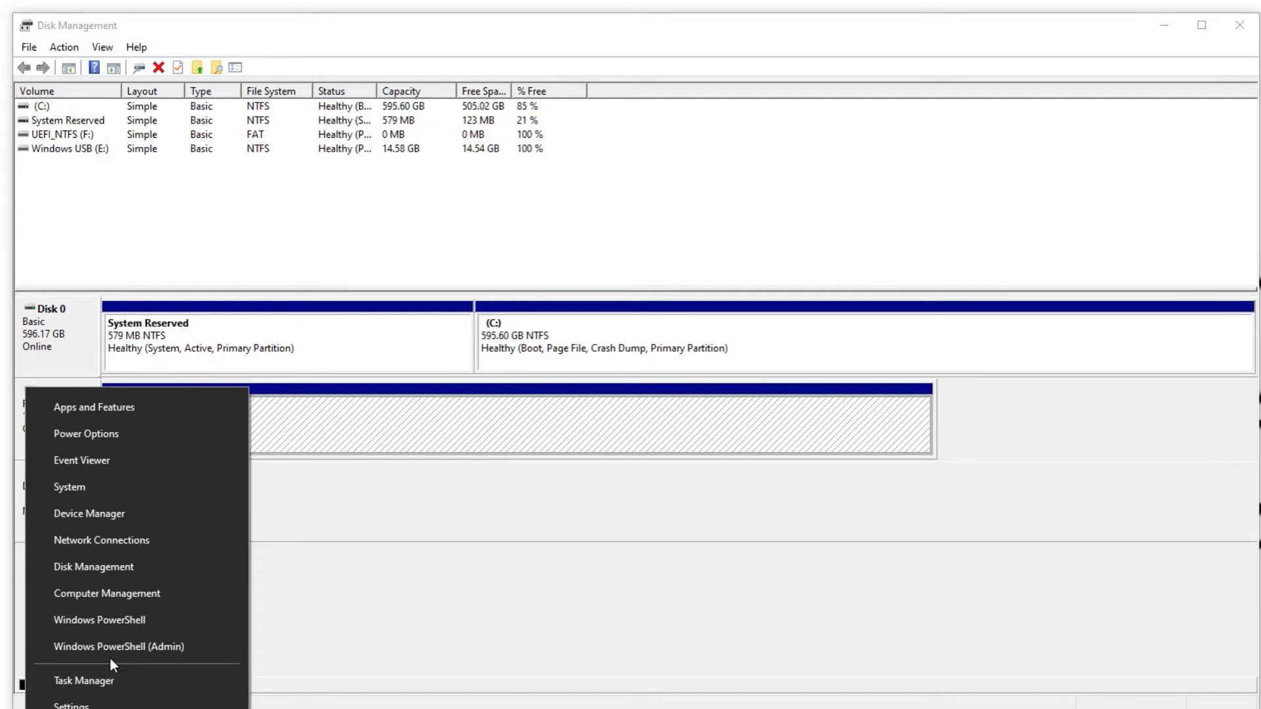
left_click(126, 646)
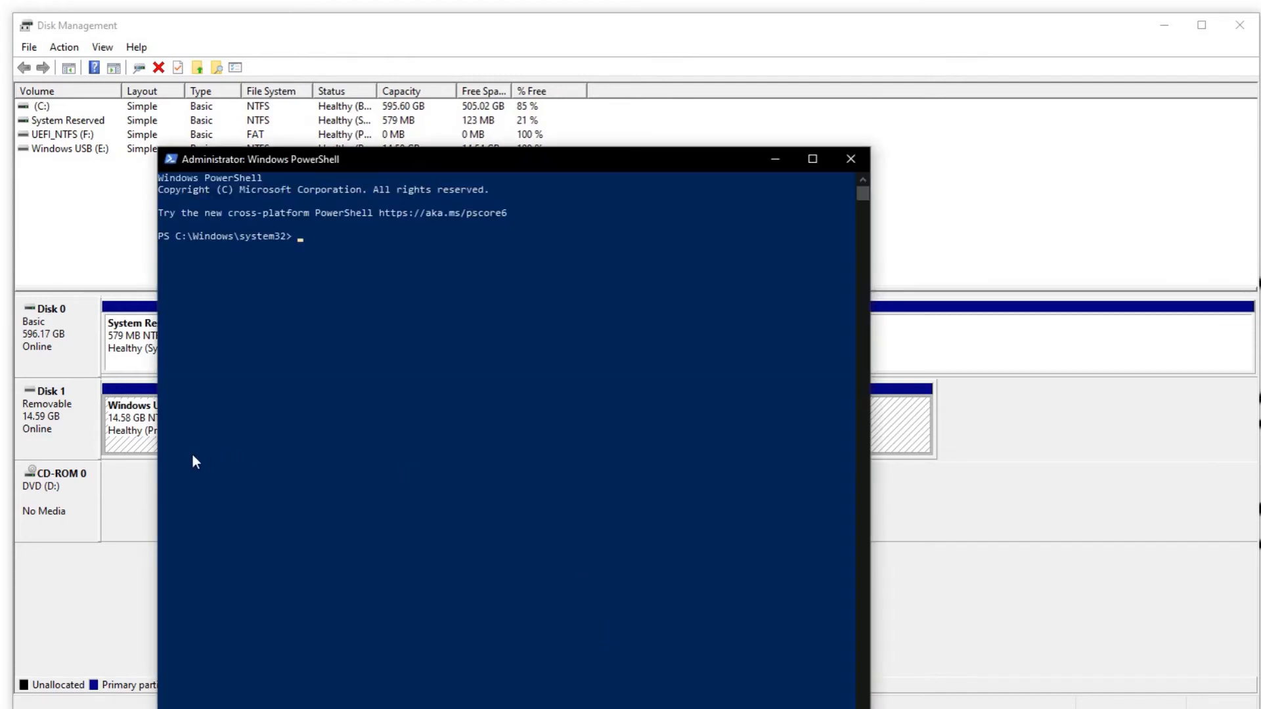
left_click_drag(157, 475, 6, 475)
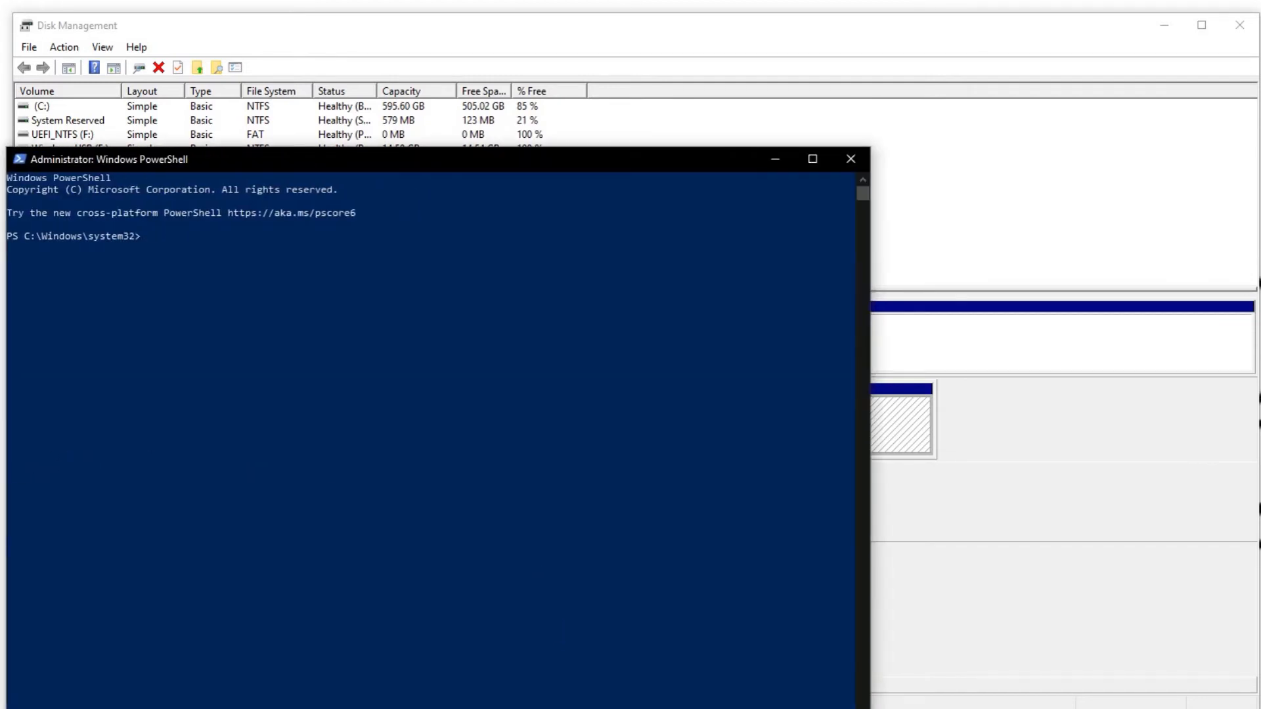
left_click_drag(872, 493, 1247, 526)
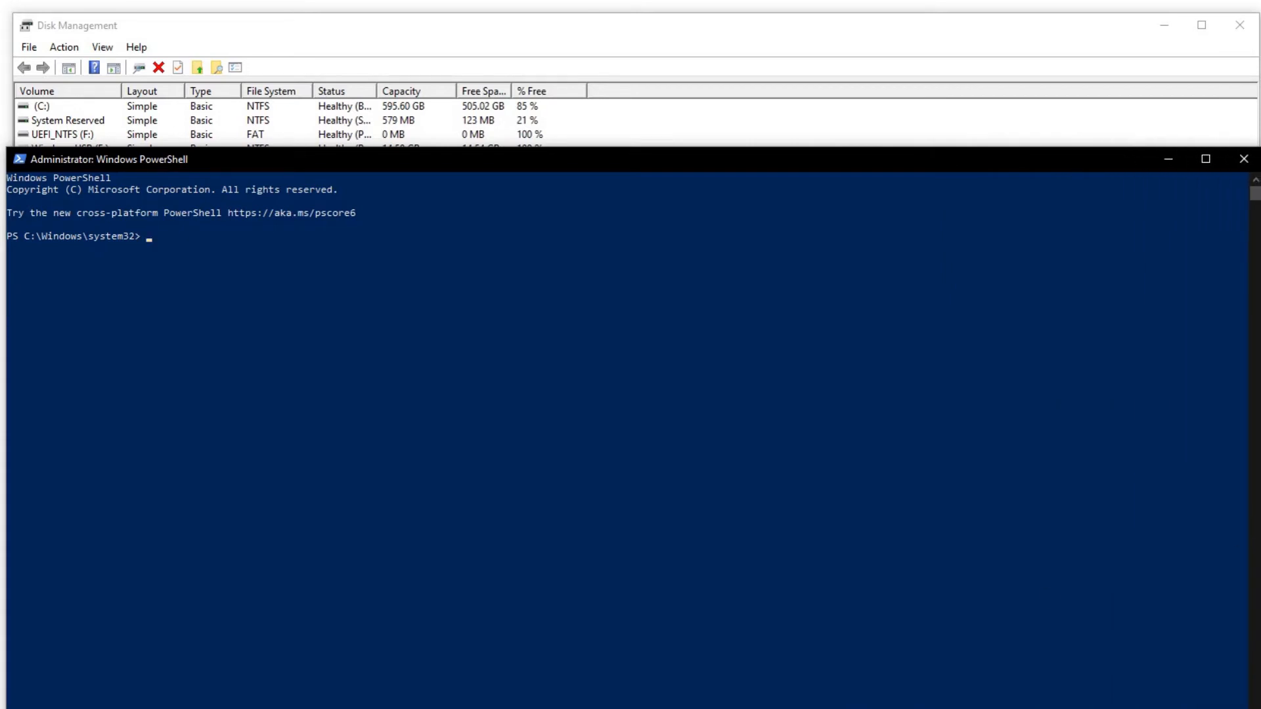
left_click_drag(565, 161, 561, 190)
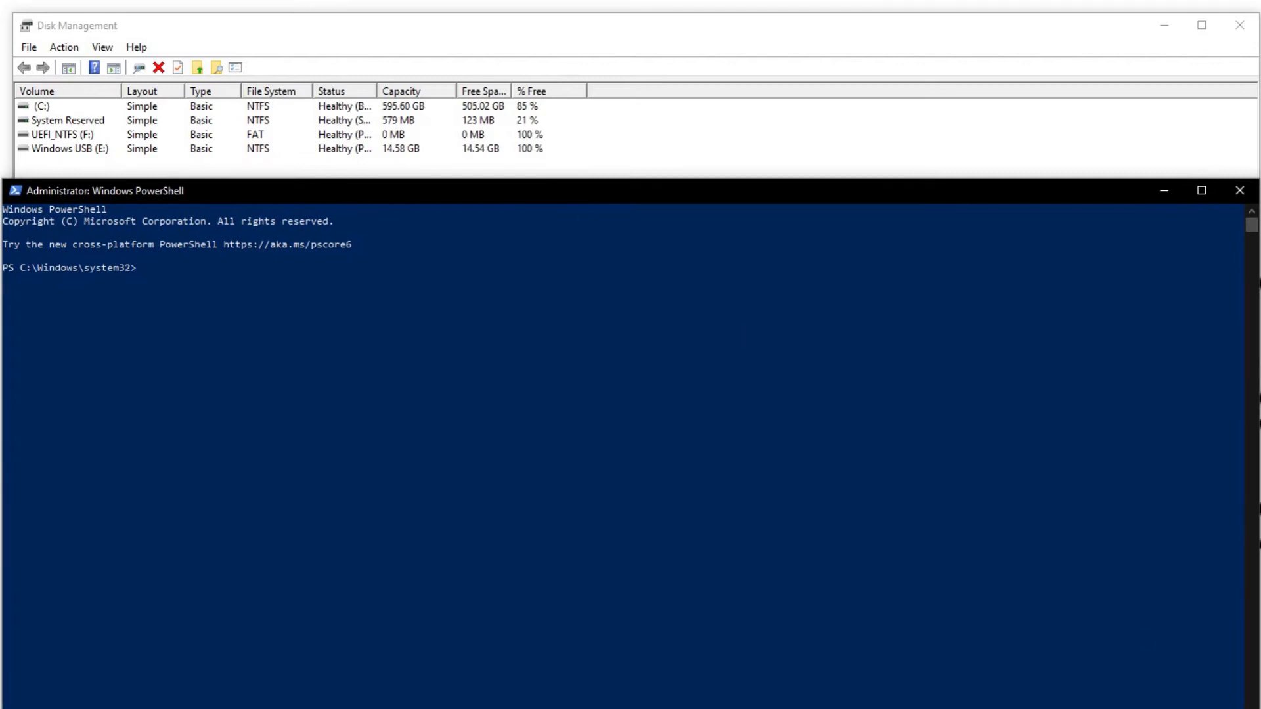
left_click_drag(853, 195, 853, 327)
left_click(832, 243)
left_click_drag(717, 705, 737, 492)
left_click(733, 559)
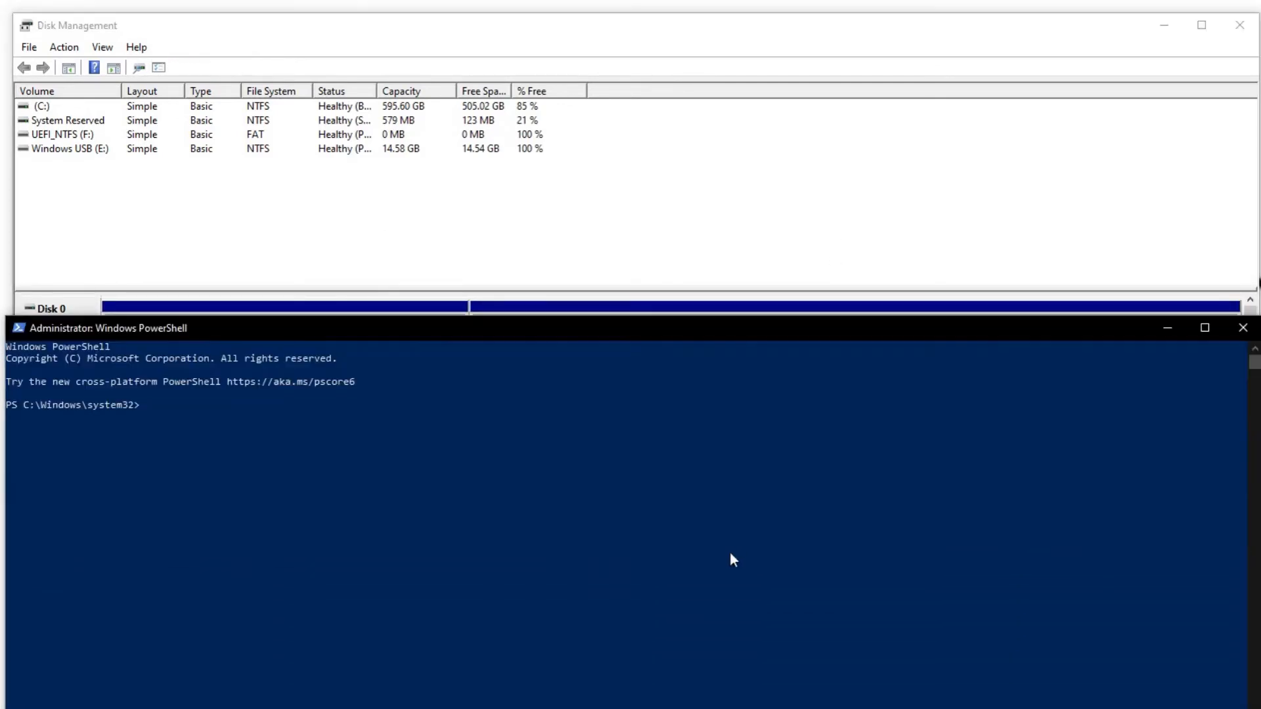
left_click_drag(572, 332, 574, 343)
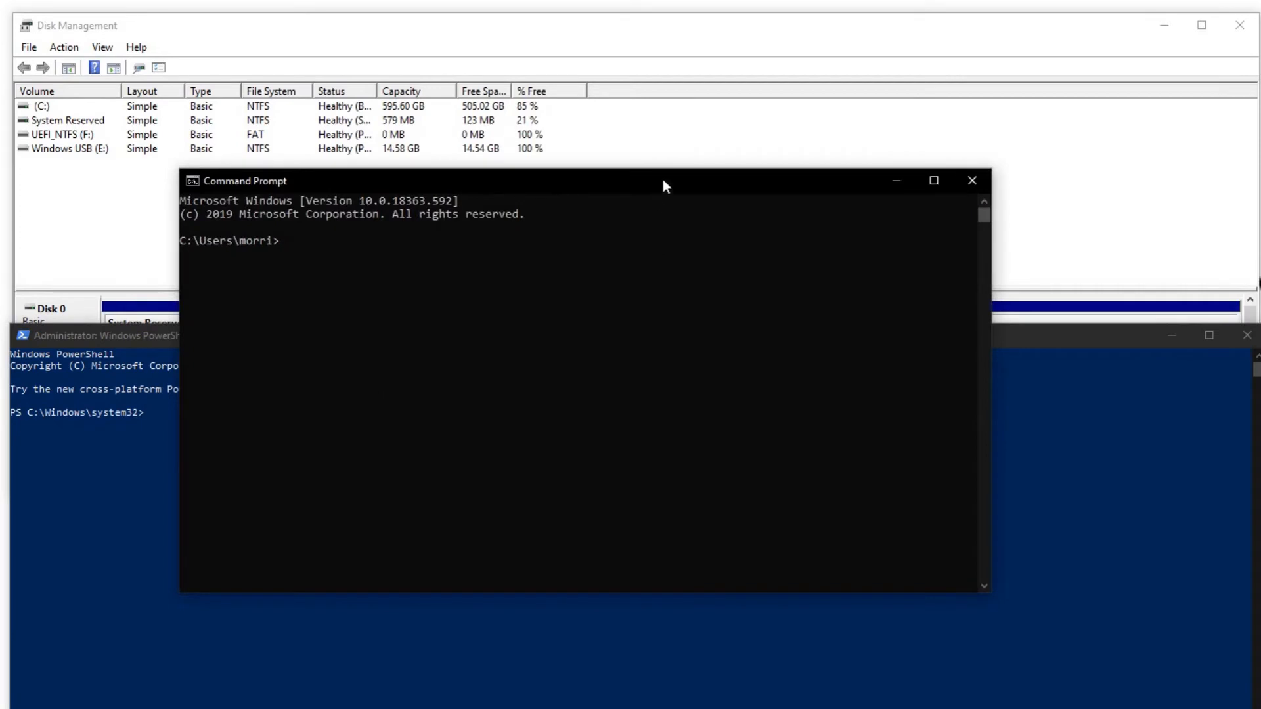
left_click_drag(664, 182, 665, 368)
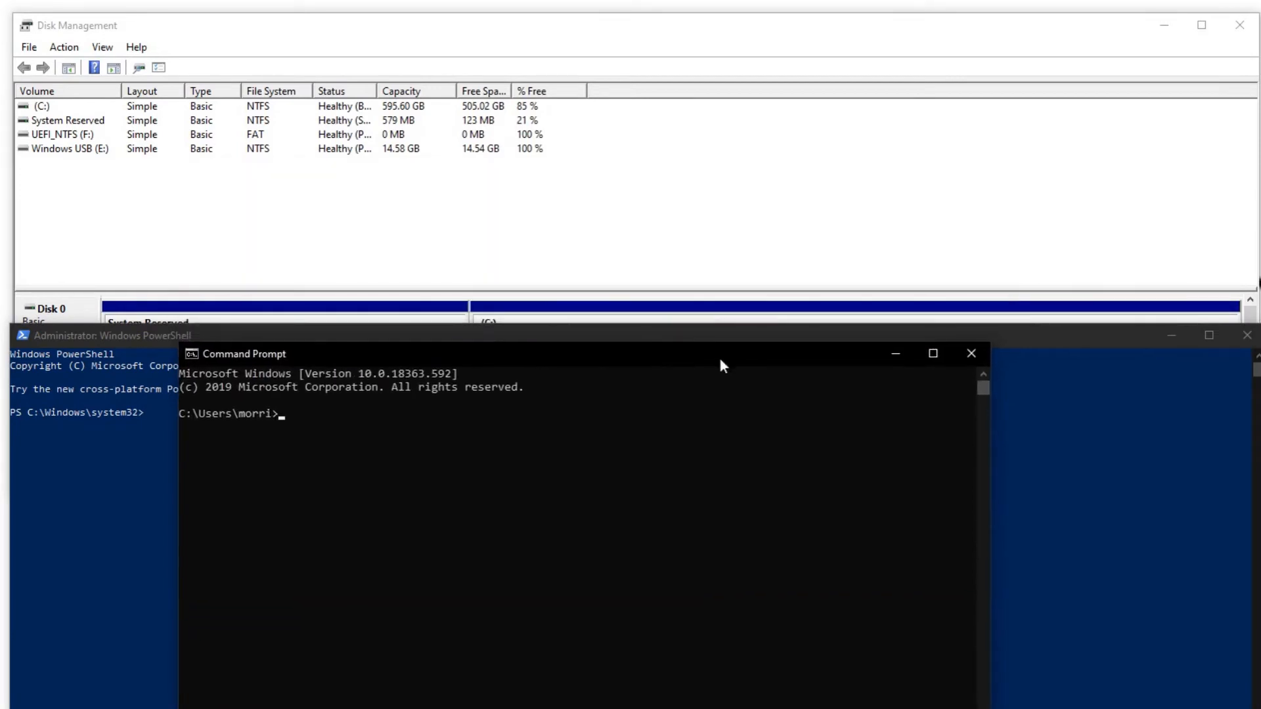
left_click(970, 355)
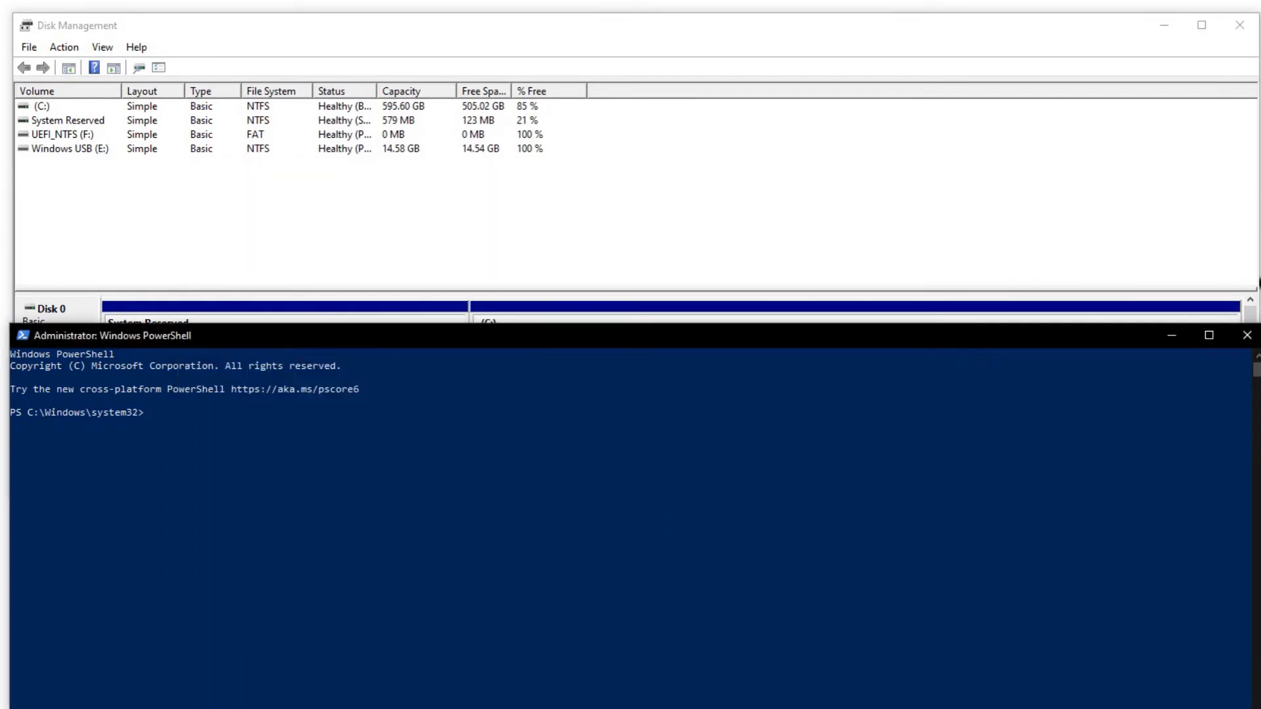
key("super+x")
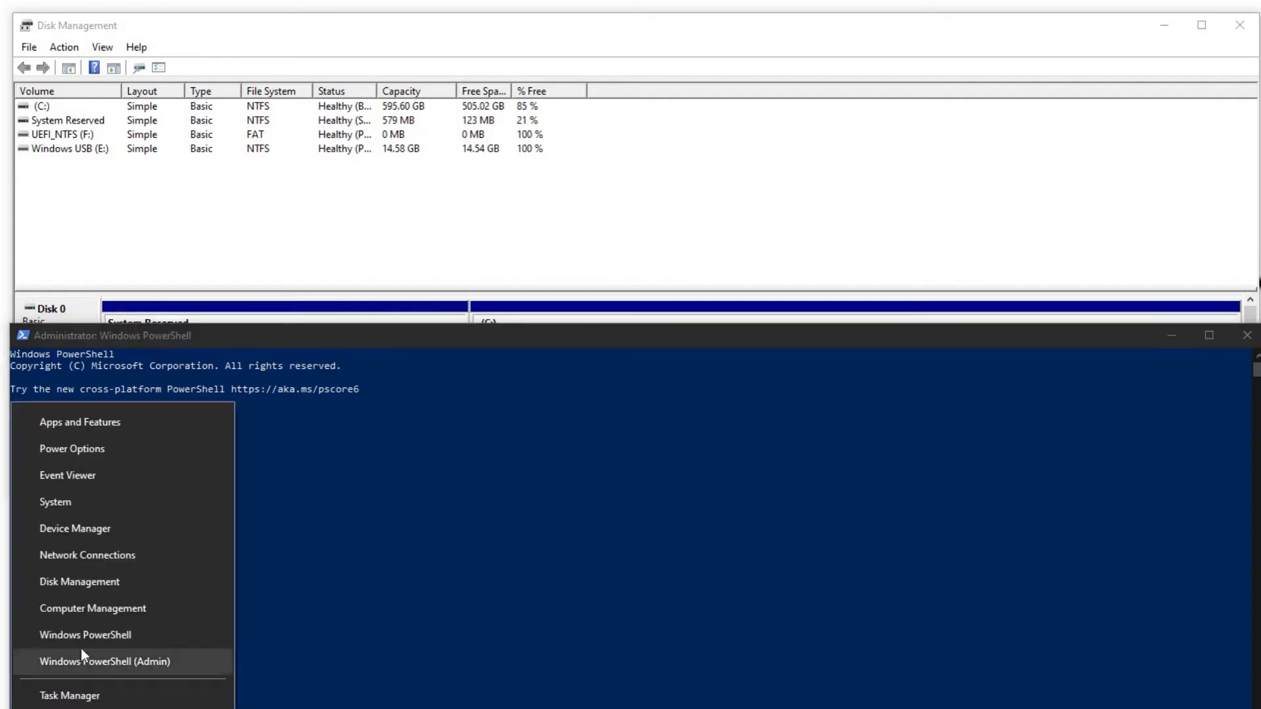
left_click(541, 337)
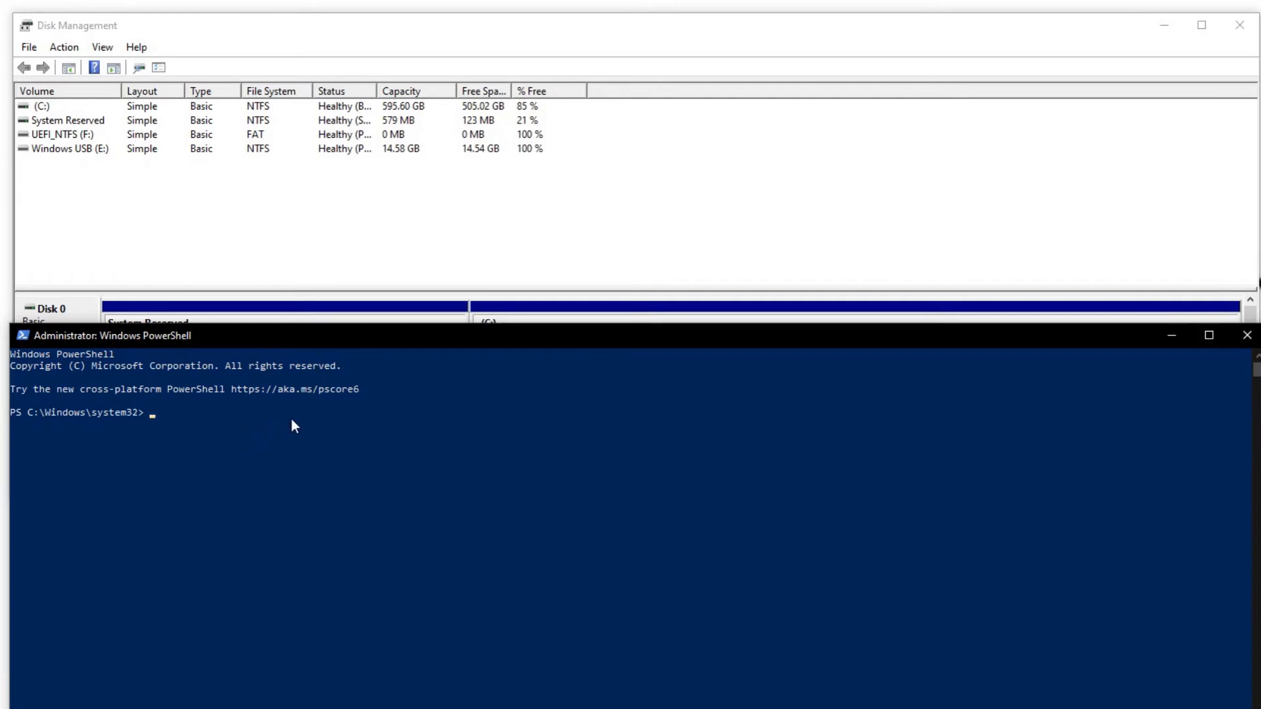
Start diskpart in the administrator PowerShell and list the disks.
type("diskparty")
key("BackSpace")
key("Return")
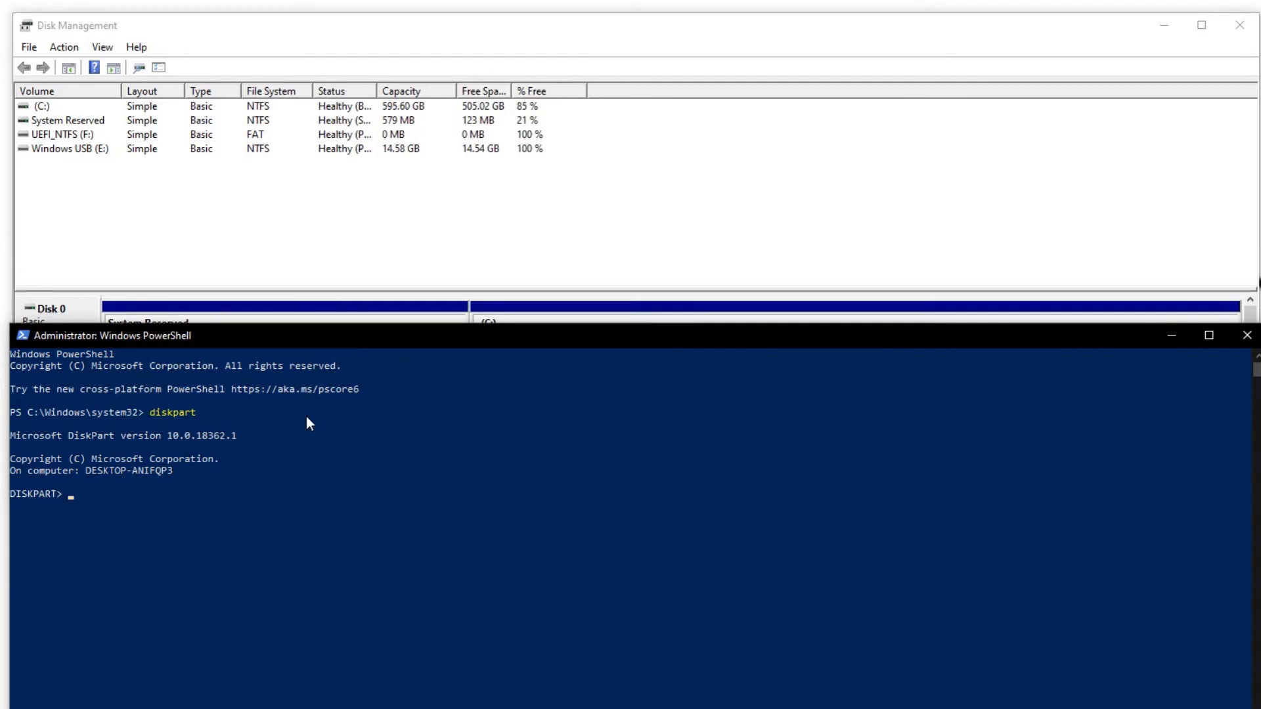
type("list disk")
key("Return")
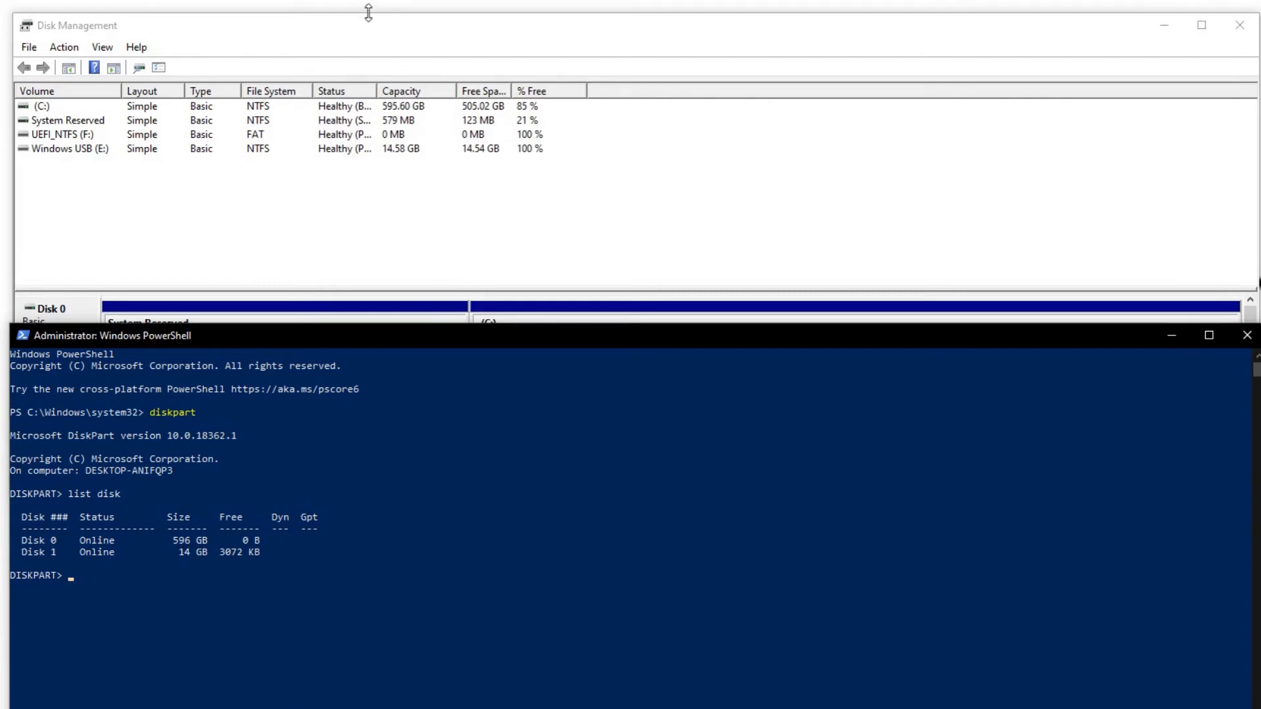
Check the USB drive's disk number in Disk Management and select disk 1 in DiskPart.
left_click(375, 36)
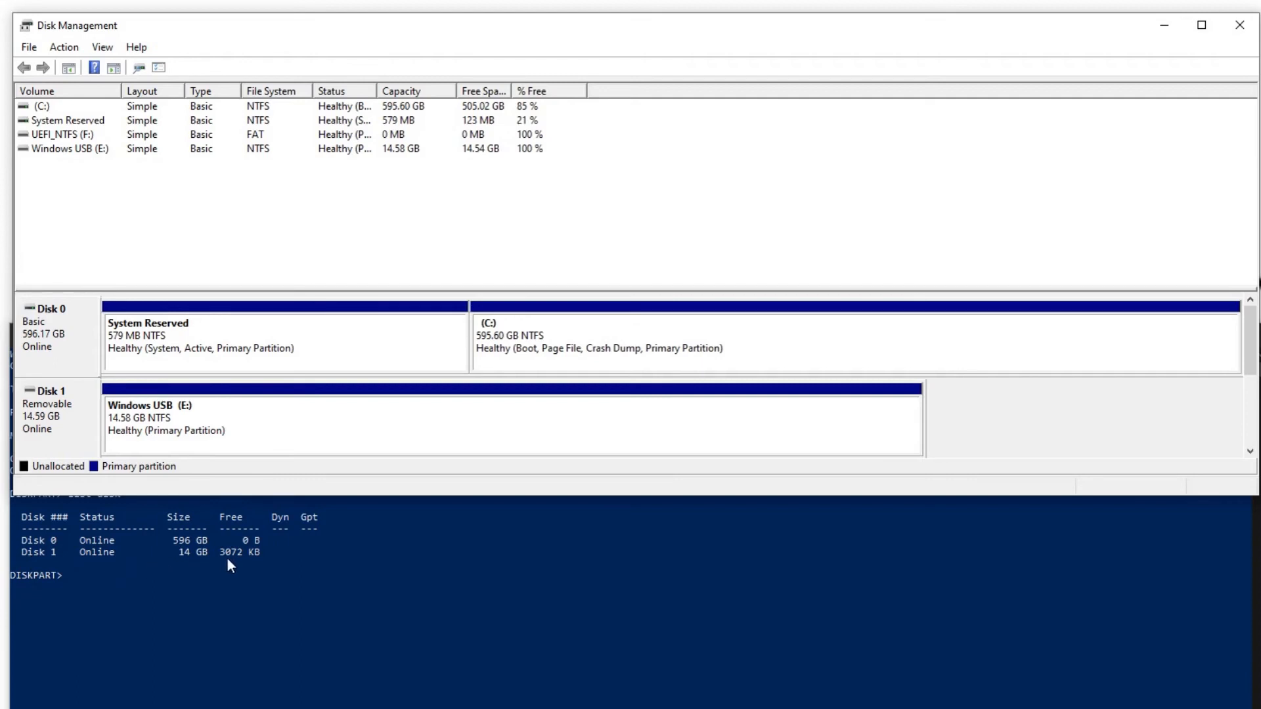
left_click(76, 577)
left_click(74, 577)
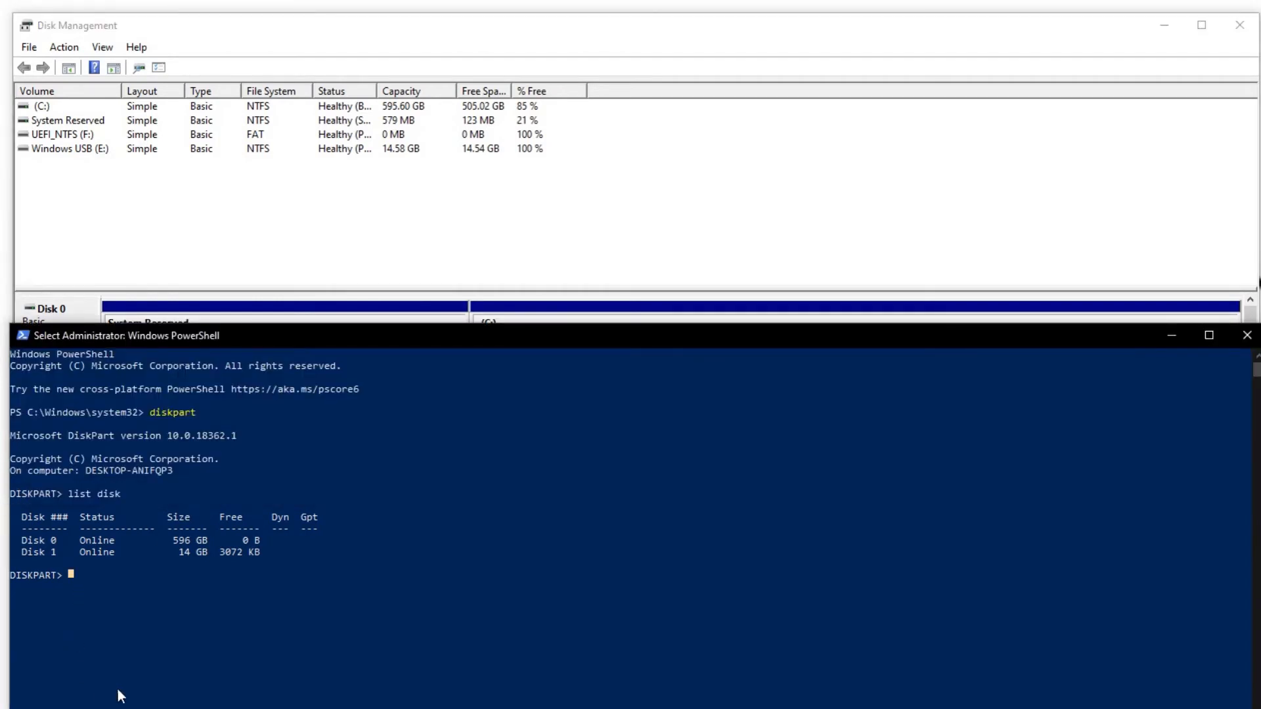
type("select disk 1")
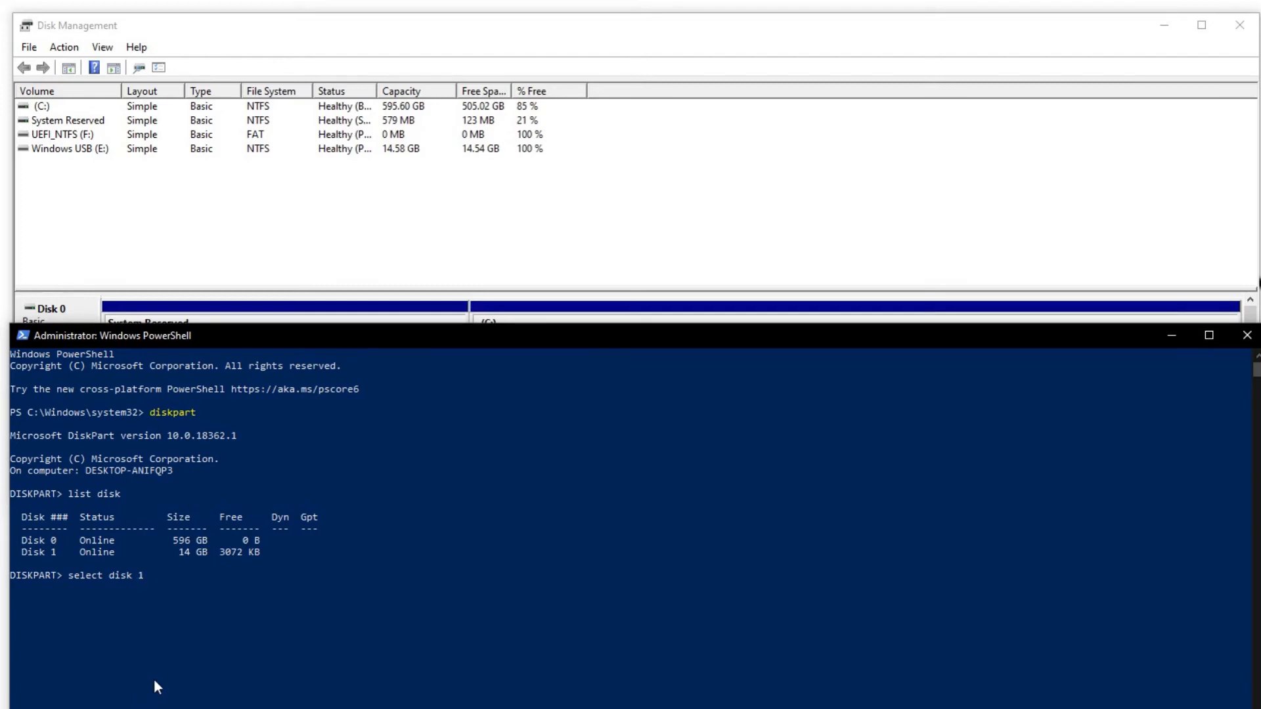
key("Return")
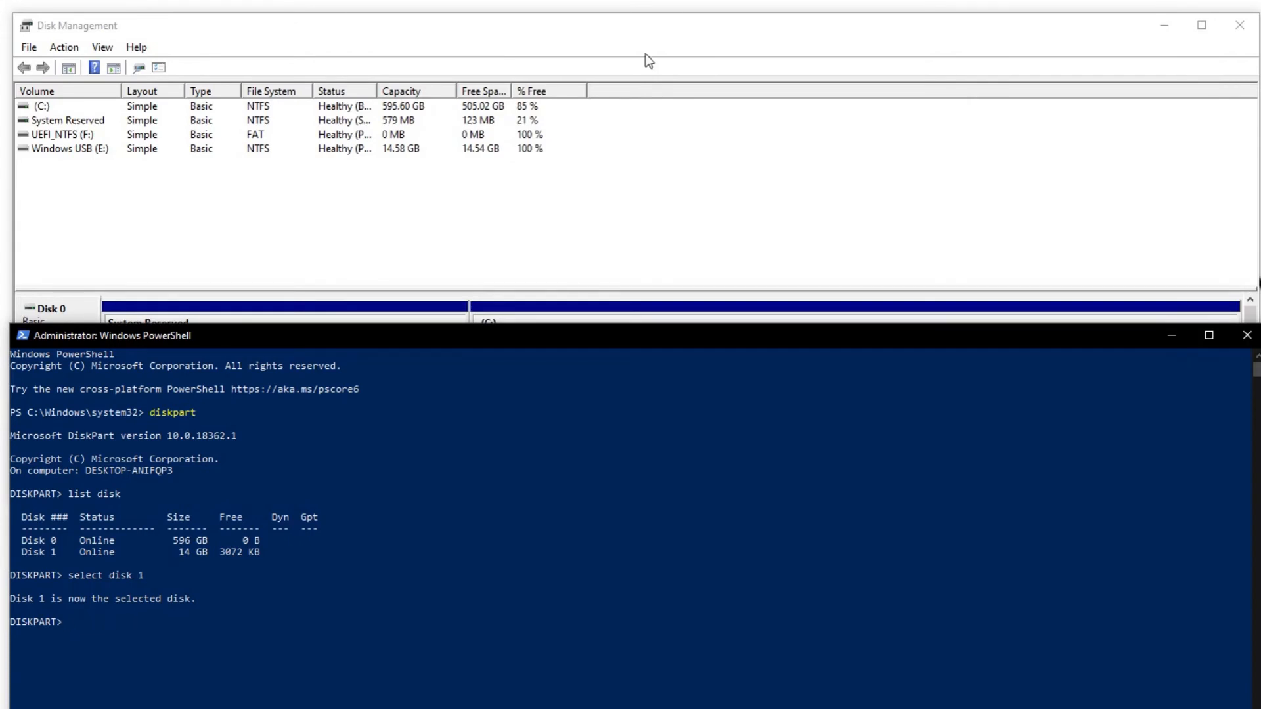
Verify the target drive in Disk Management, run clean on the selected disk in DiskPart, and bring Disk Management forward to inspect Disk 1.
left_click(636, 25)
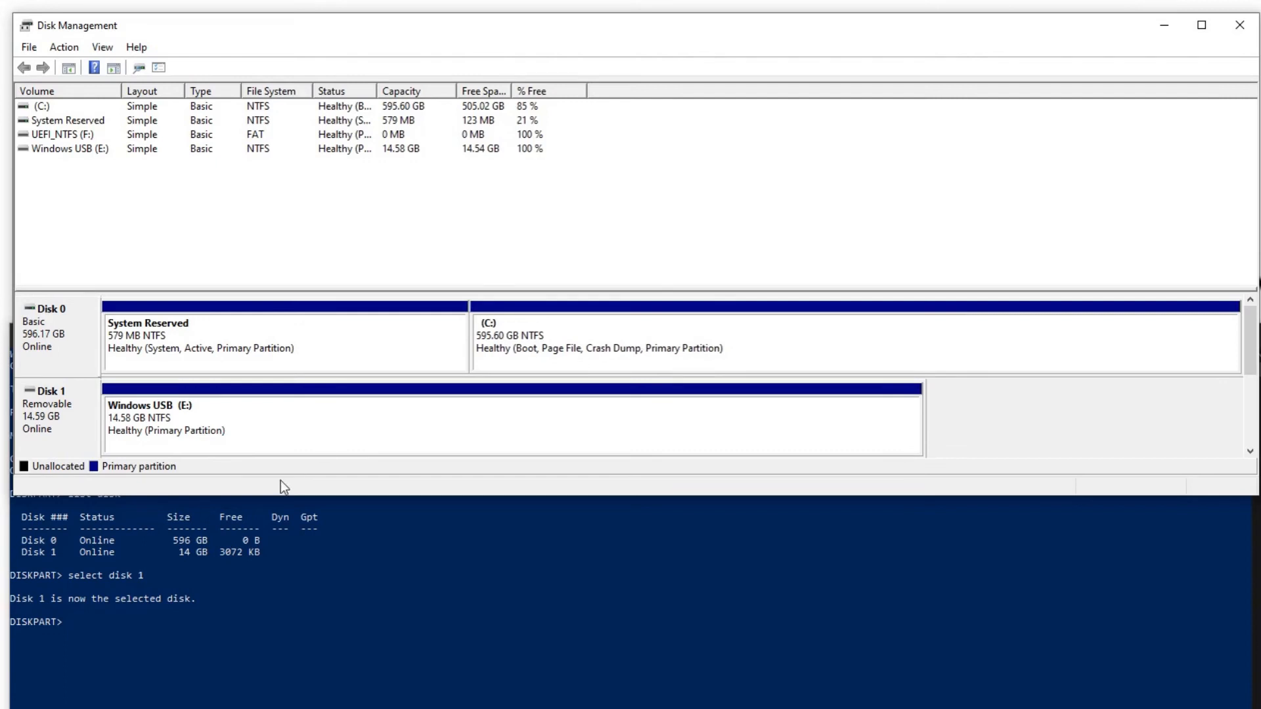
left_click(71, 623)
left_click(68, 623)
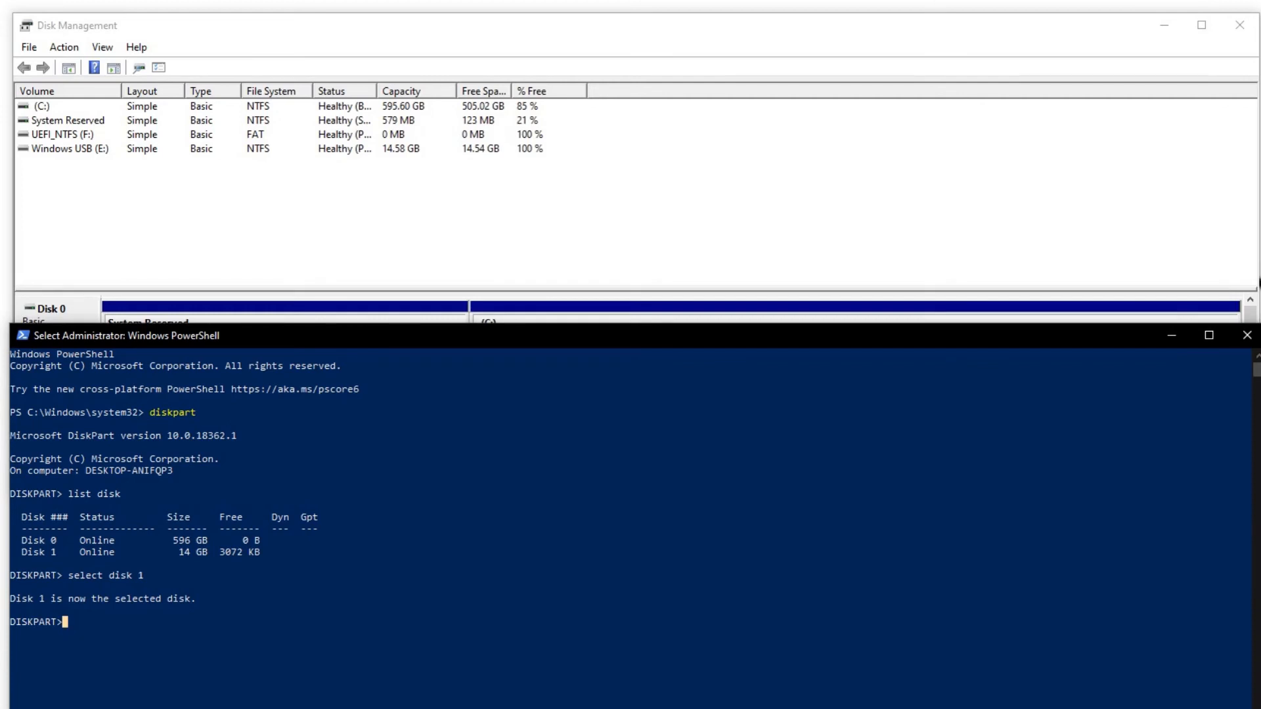
type("clean")
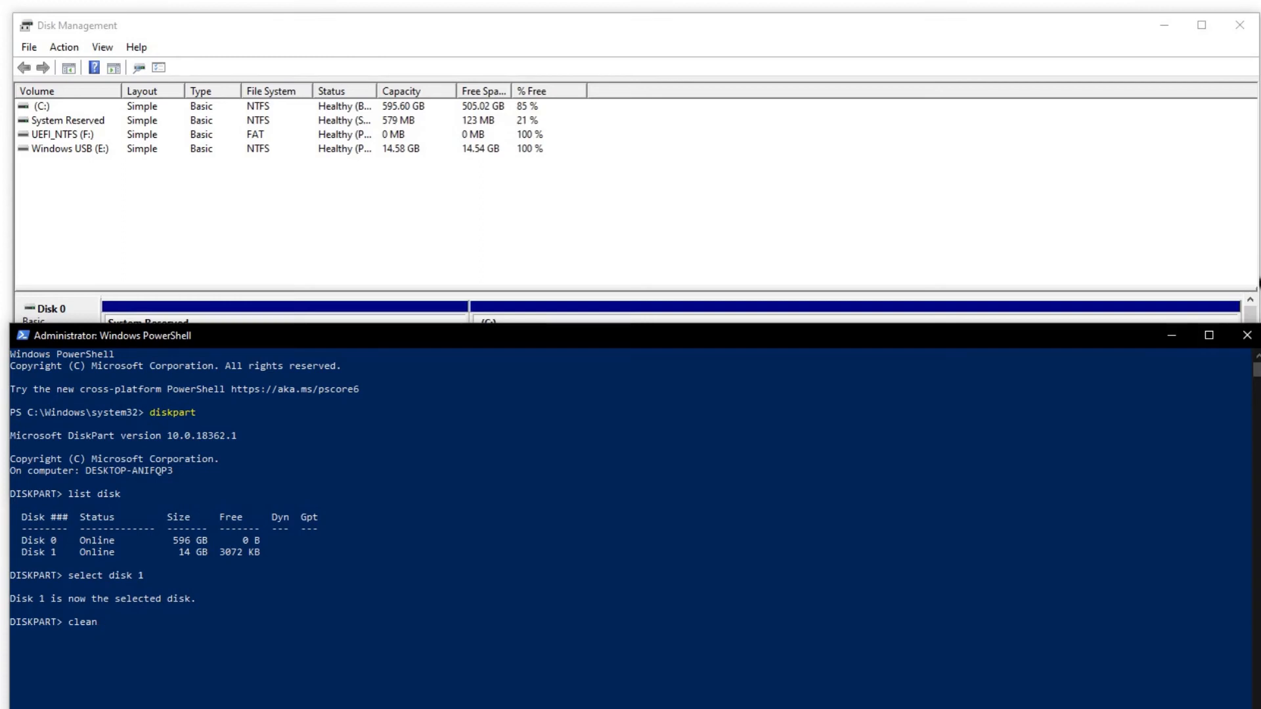
key("Return")
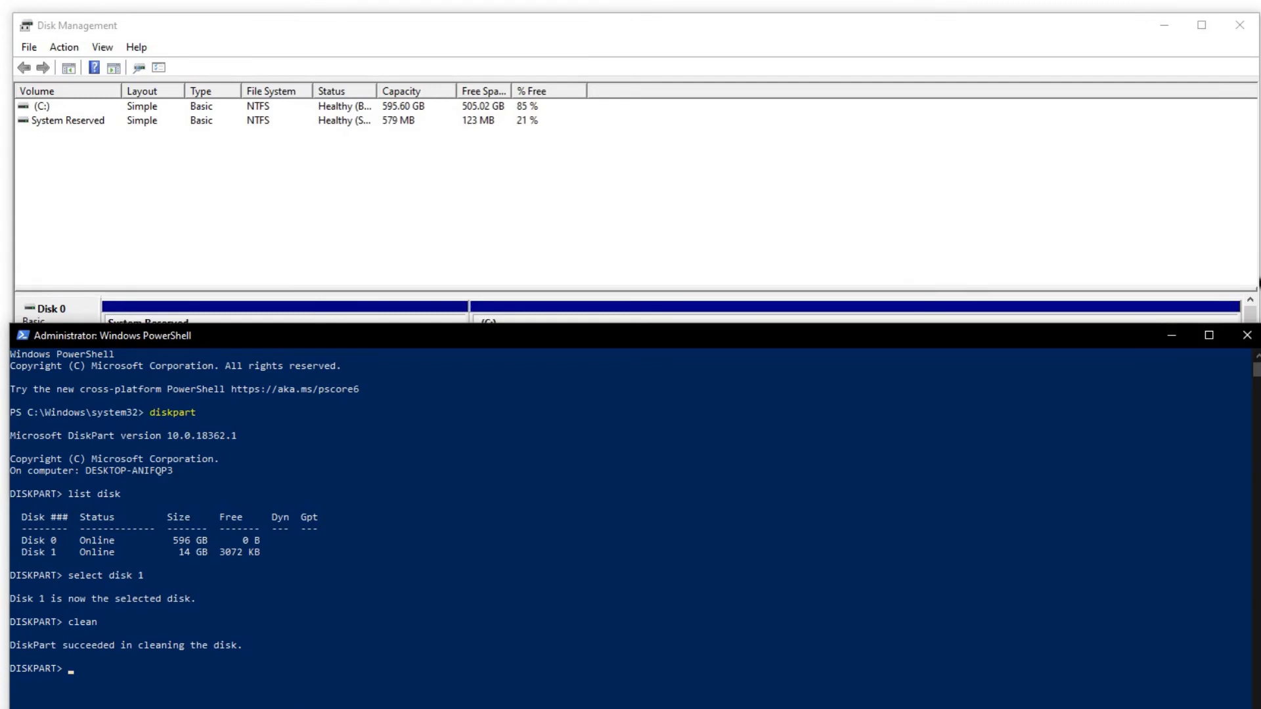
left_click(440, 38)
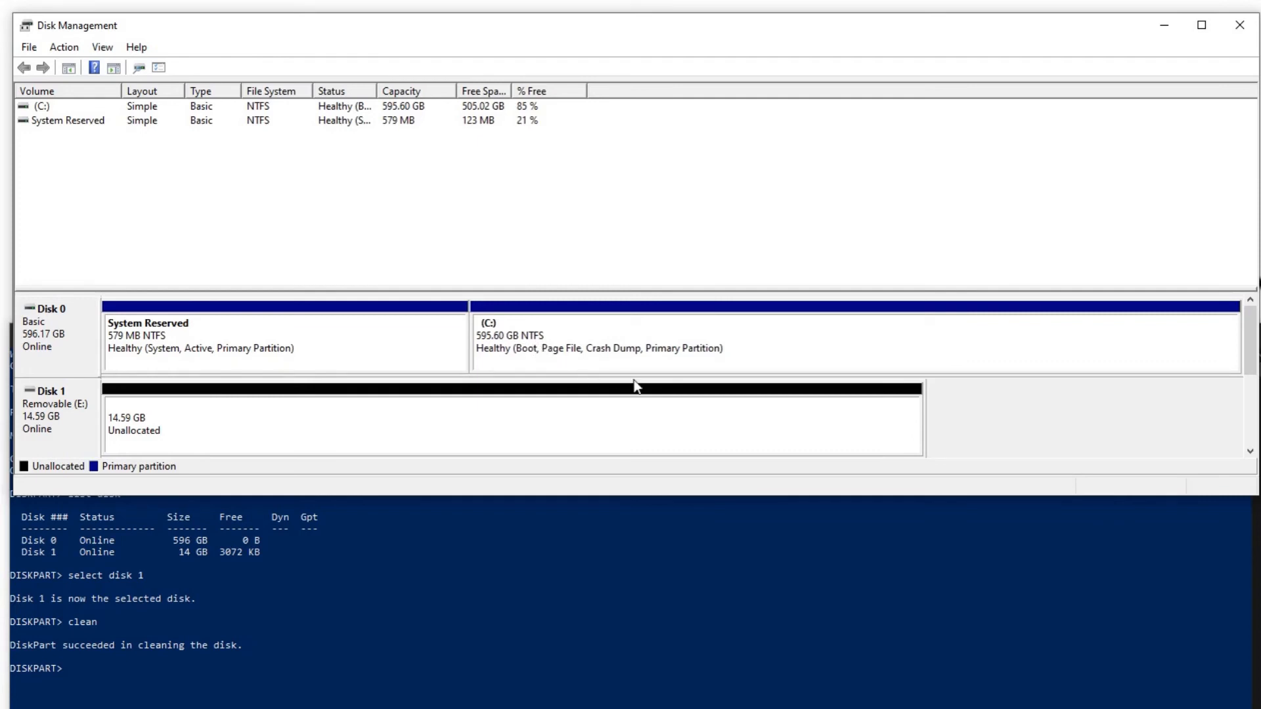
Start a new simple volume in the unallocated space of Disk 1 and set its size to 14937 MB.
right_click(174, 425)
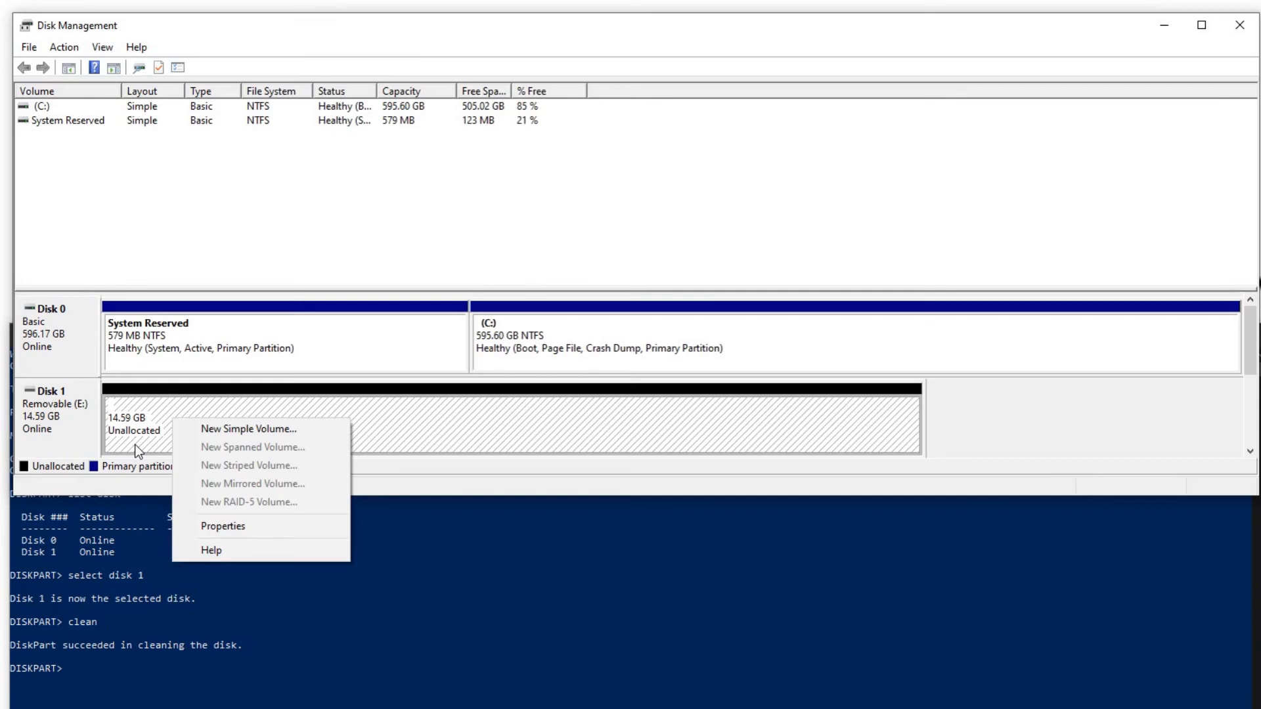
left_click(195, 428)
left_click_drag(248, 111, 542, 127)
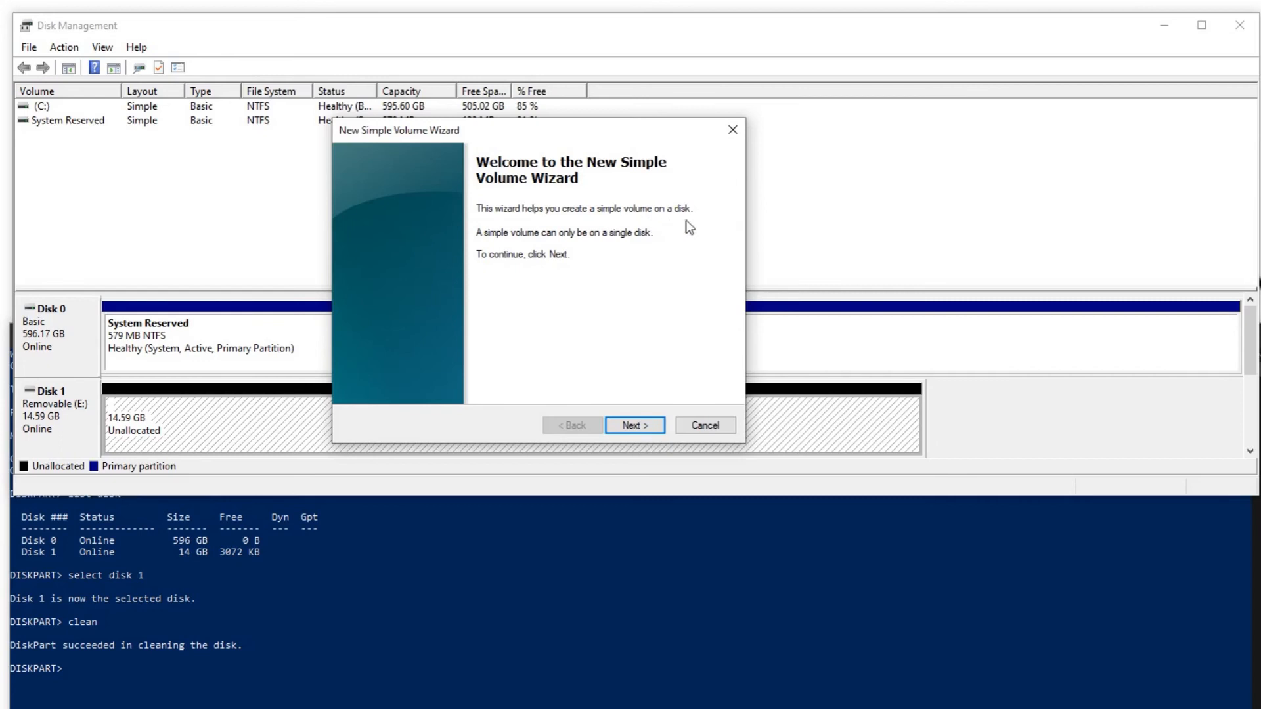
left_click(637, 426)
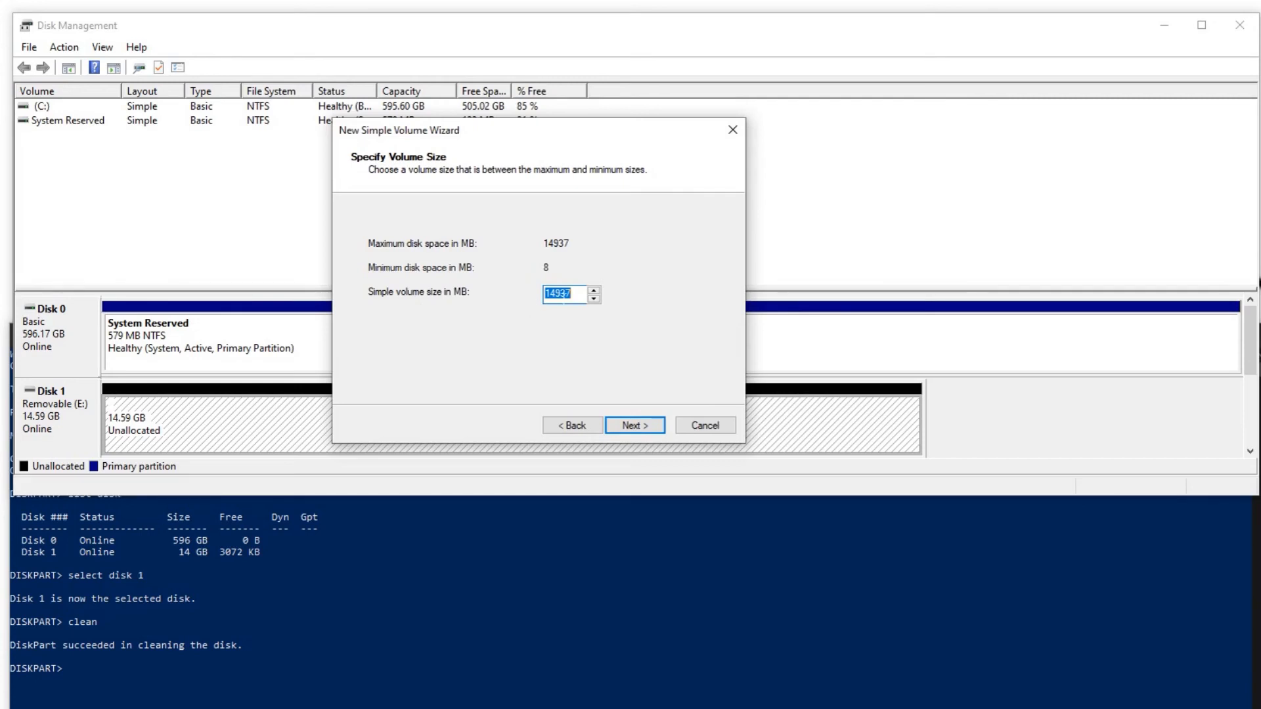
left_click_drag(575, 294, 541, 308)
type("12000")
left_click_drag(571, 294, 537, 297)
type("14")
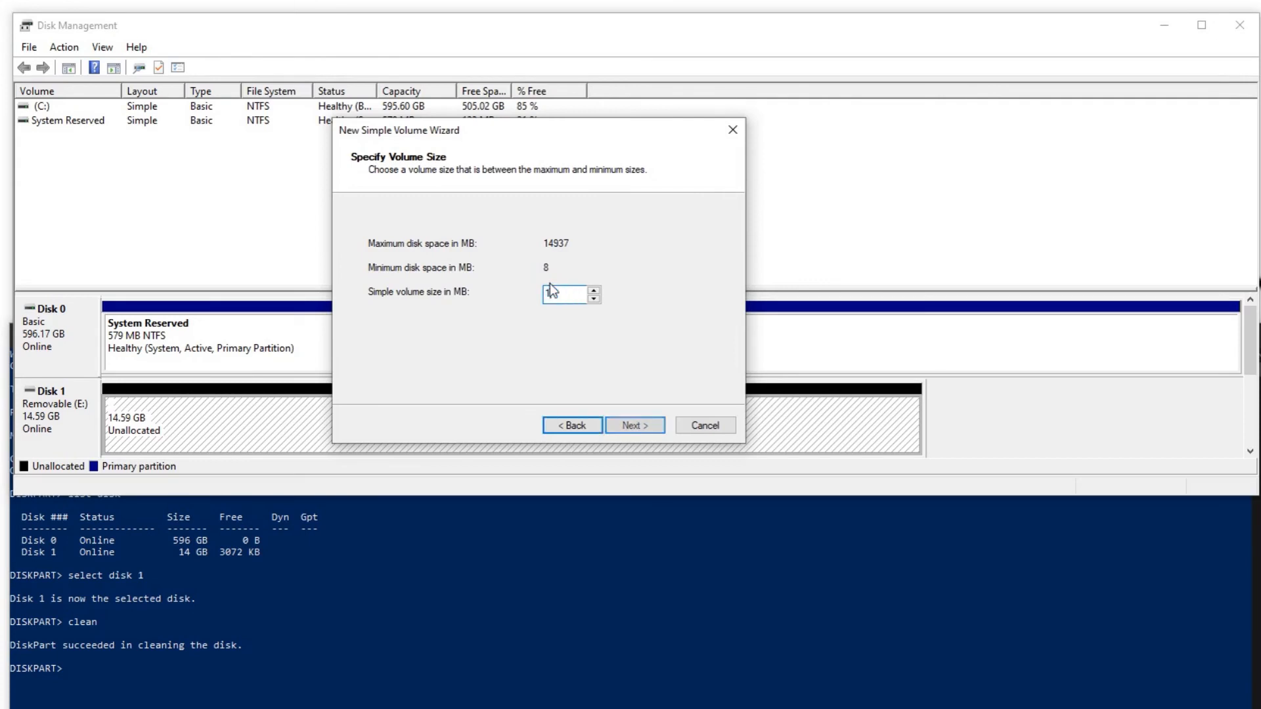
type("937")
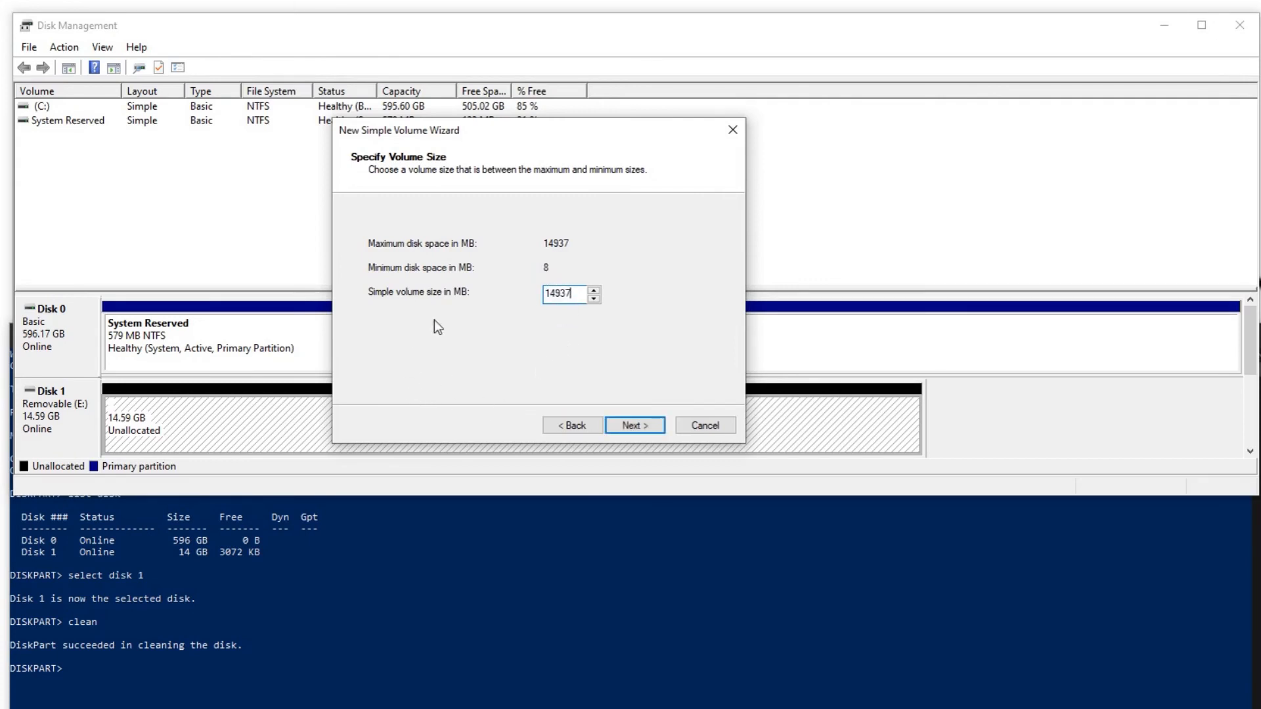
left_click(628, 426)
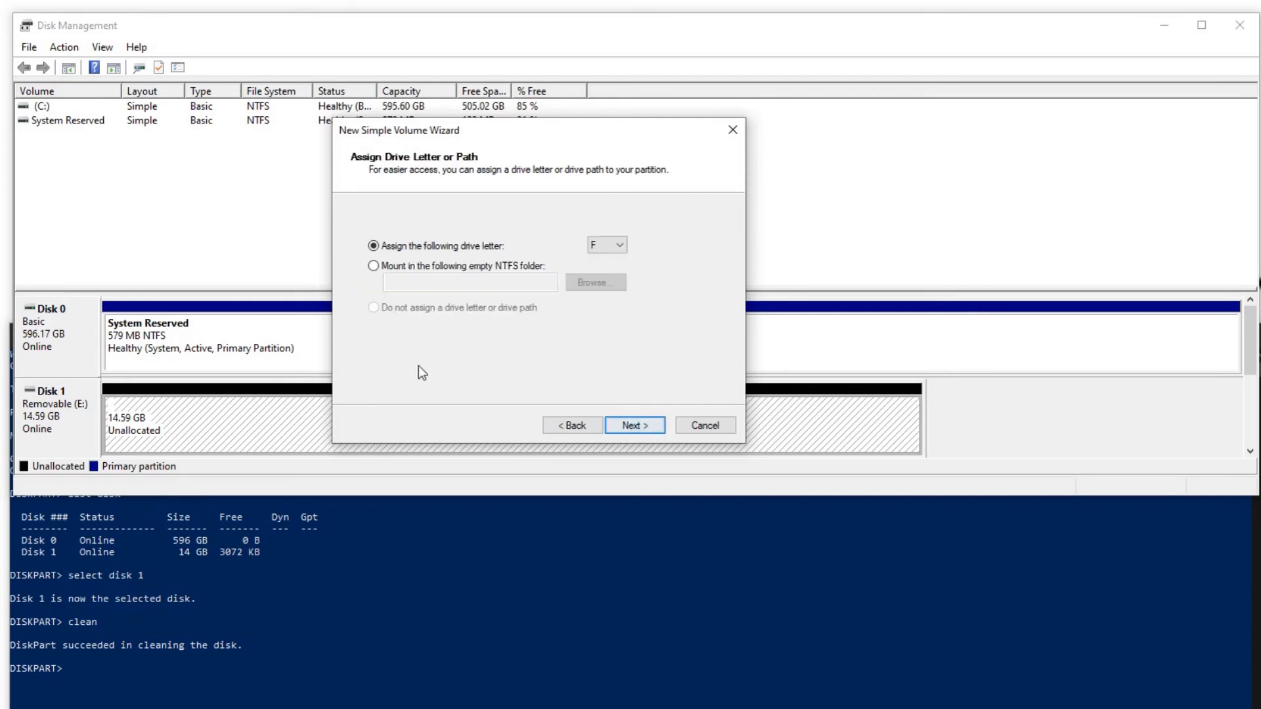
Assign drive letter F to the new volume.
left_click(608, 248)
left_click(601, 283)
left_click(630, 426)
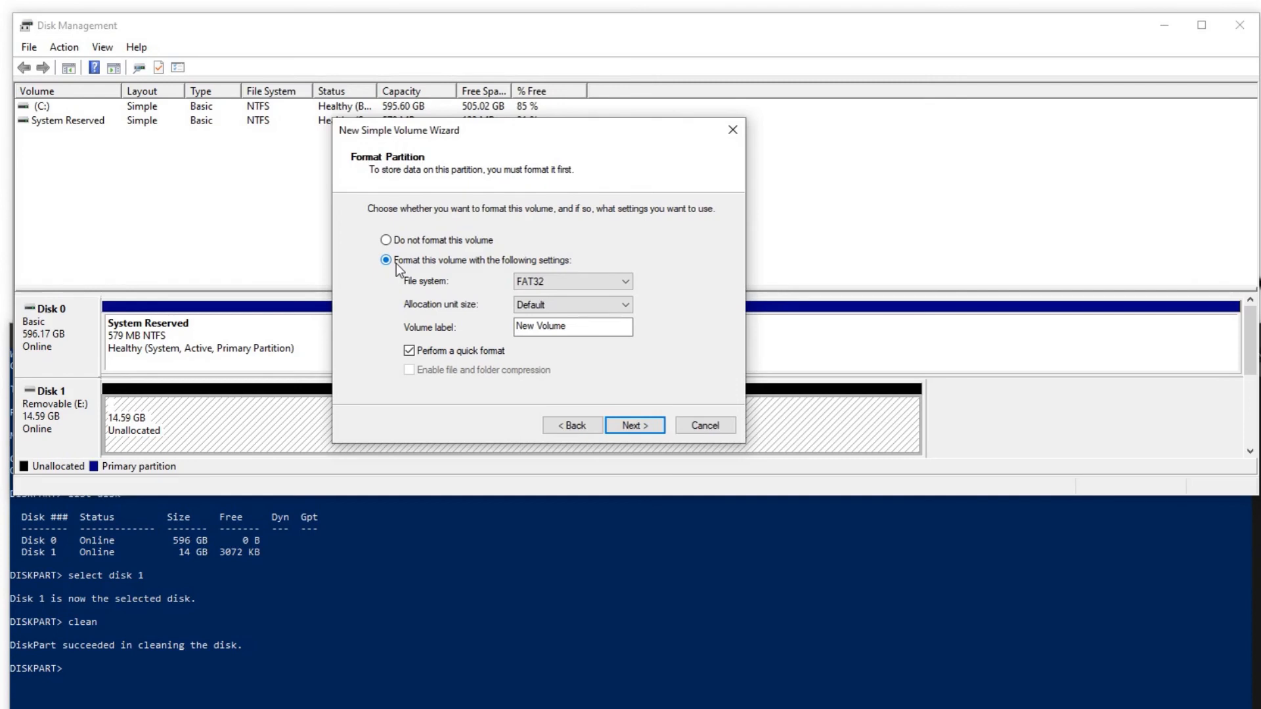
Choose NTFS as the new volume's file system with the default allocation unit size.
left_click(620, 283)
left_click(611, 308)
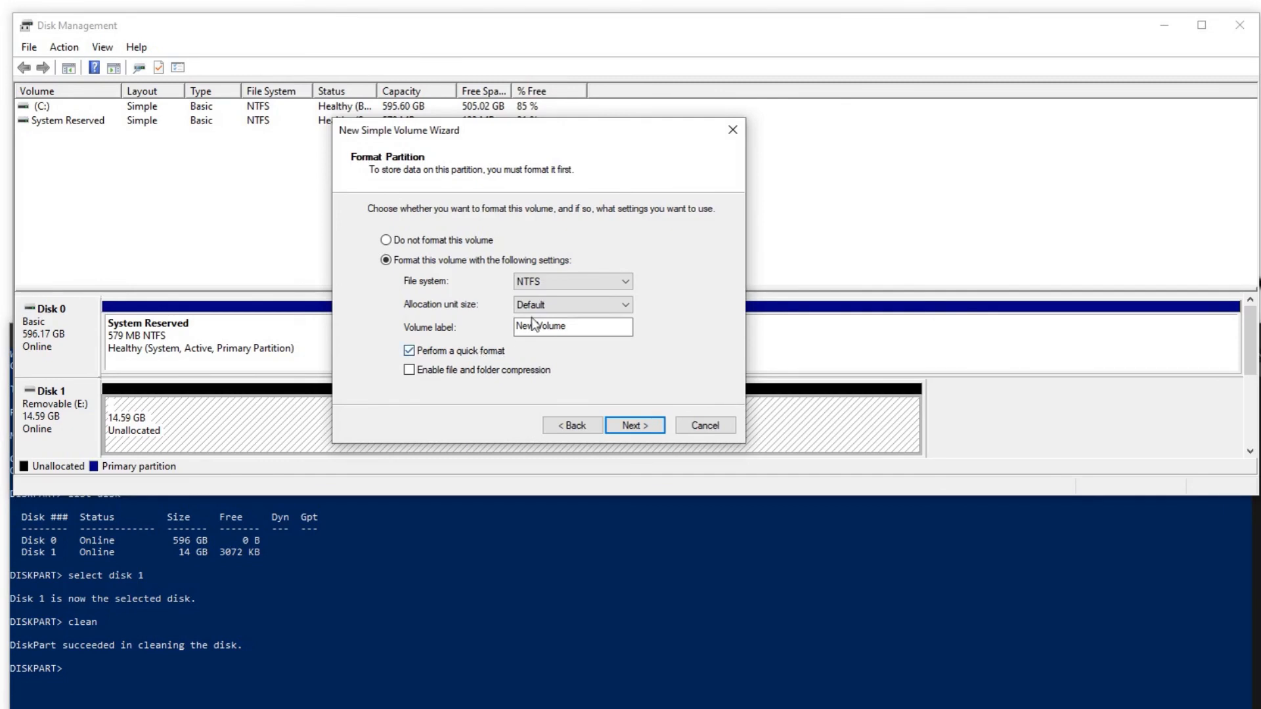
left_click(552, 281)
left_click(553, 308)
Label the volume Demo Drive, review the chosen settings and finish creating it with a quick format.
left_click(589, 328)
double_click(590, 328)
left_click(590, 328)
left_click_drag(591, 327, 513, 327)
type("Demo Drive")
left_click(633, 426)
mouse_move(707, 273)
left_mouse_down()
mouse_move(706, 292)
mouse_move(706, 272)
left_mouse_up()
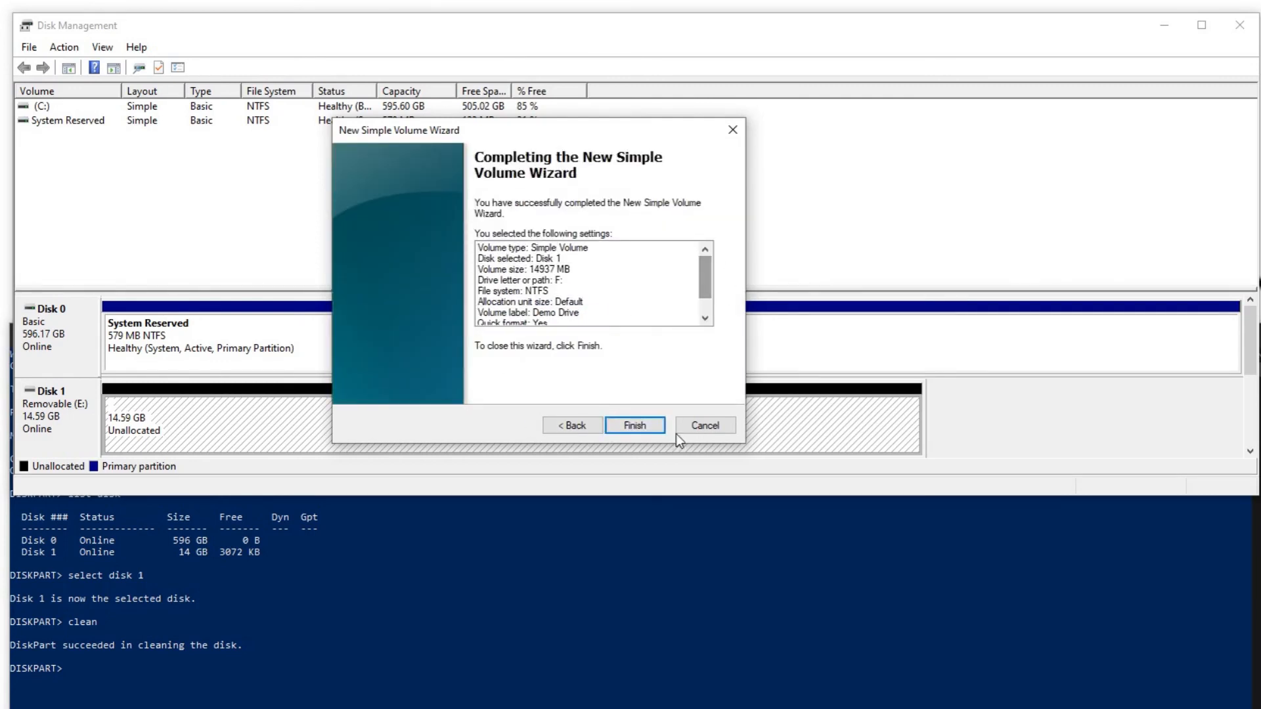
left_click(639, 427)
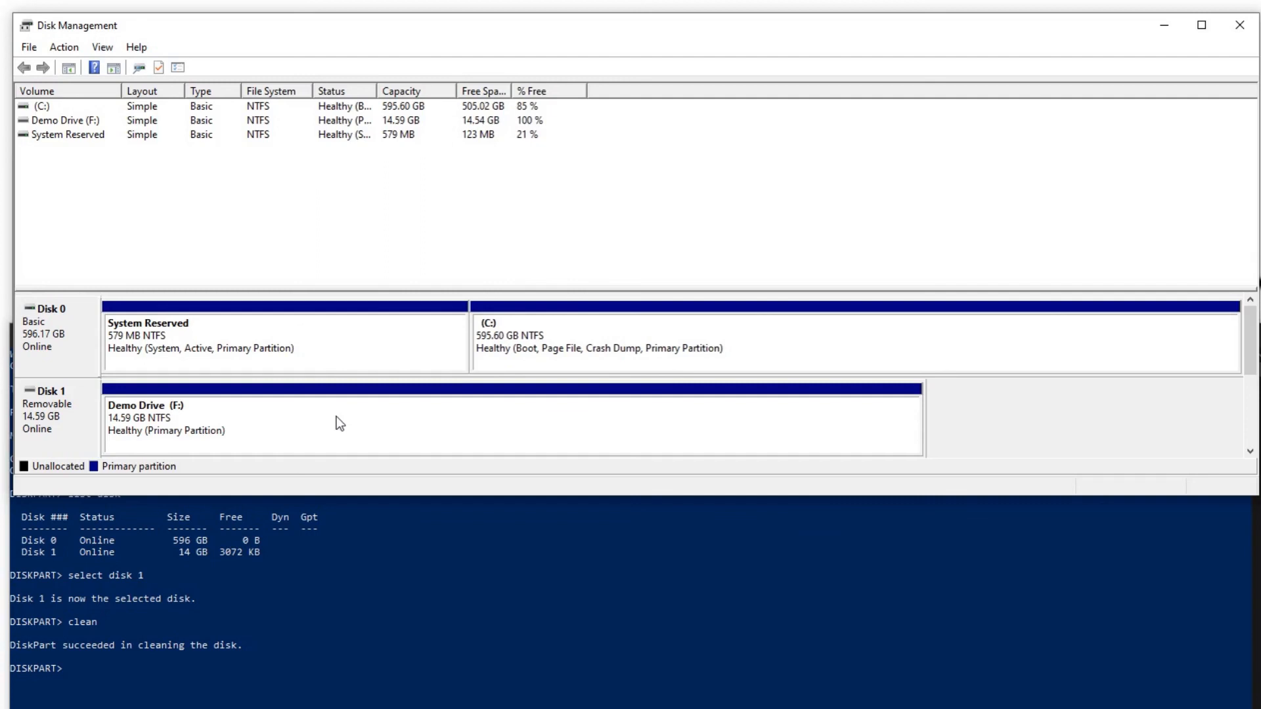
Consult the DiskPart command list in Notepad, highlight the FORMAT entry, and return to Disk Management.
key("alt+Tab")
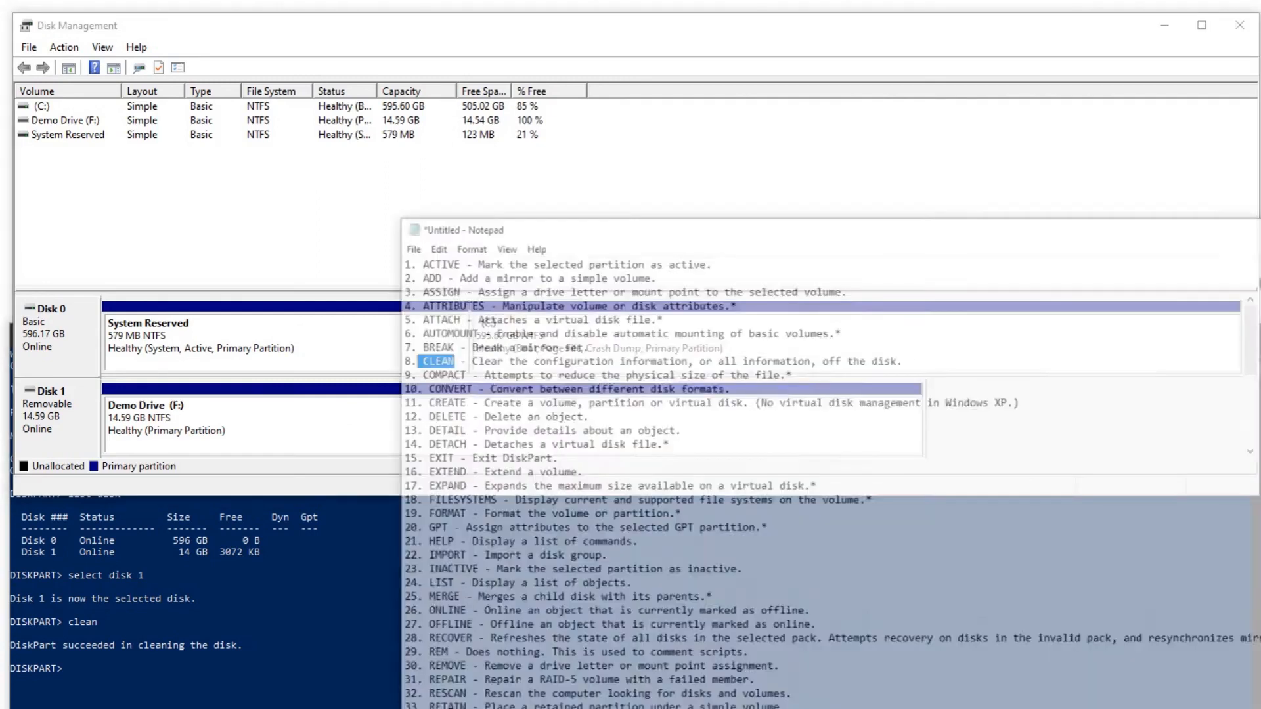
left_click_drag(719, 169, 403, 122)
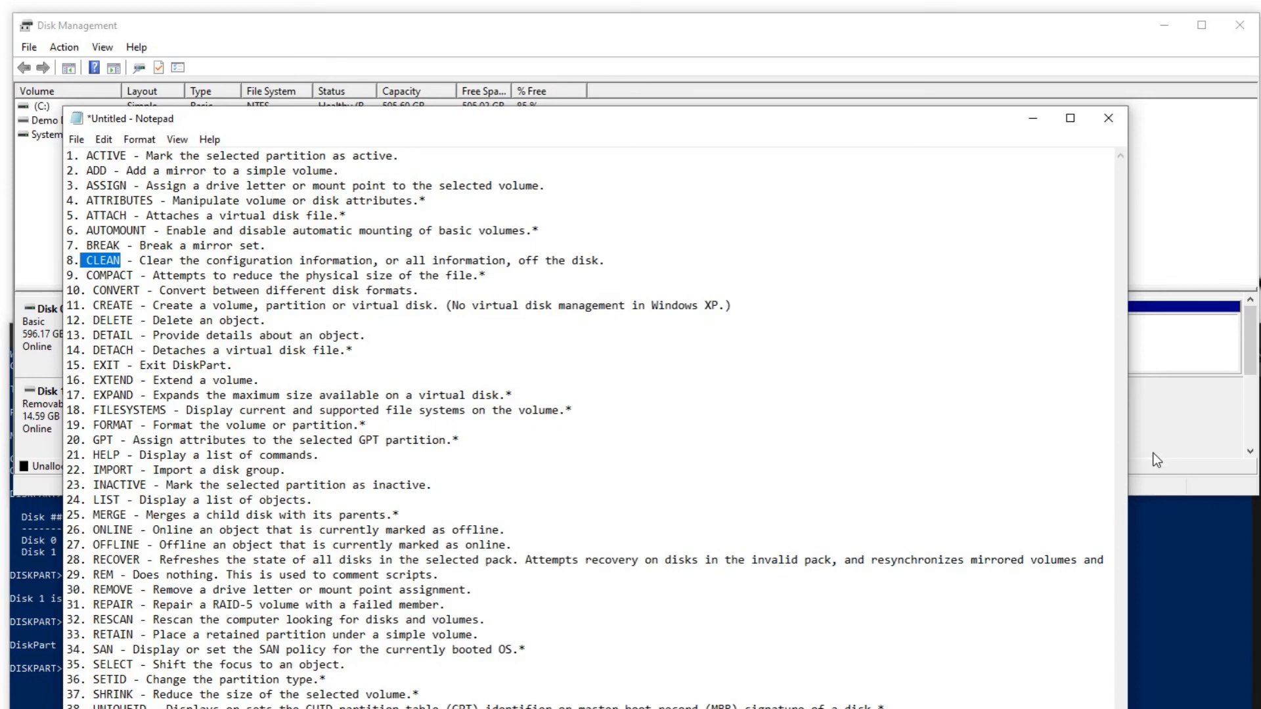
left_click(108, 271)
left_click_drag(86, 426, 126, 426)
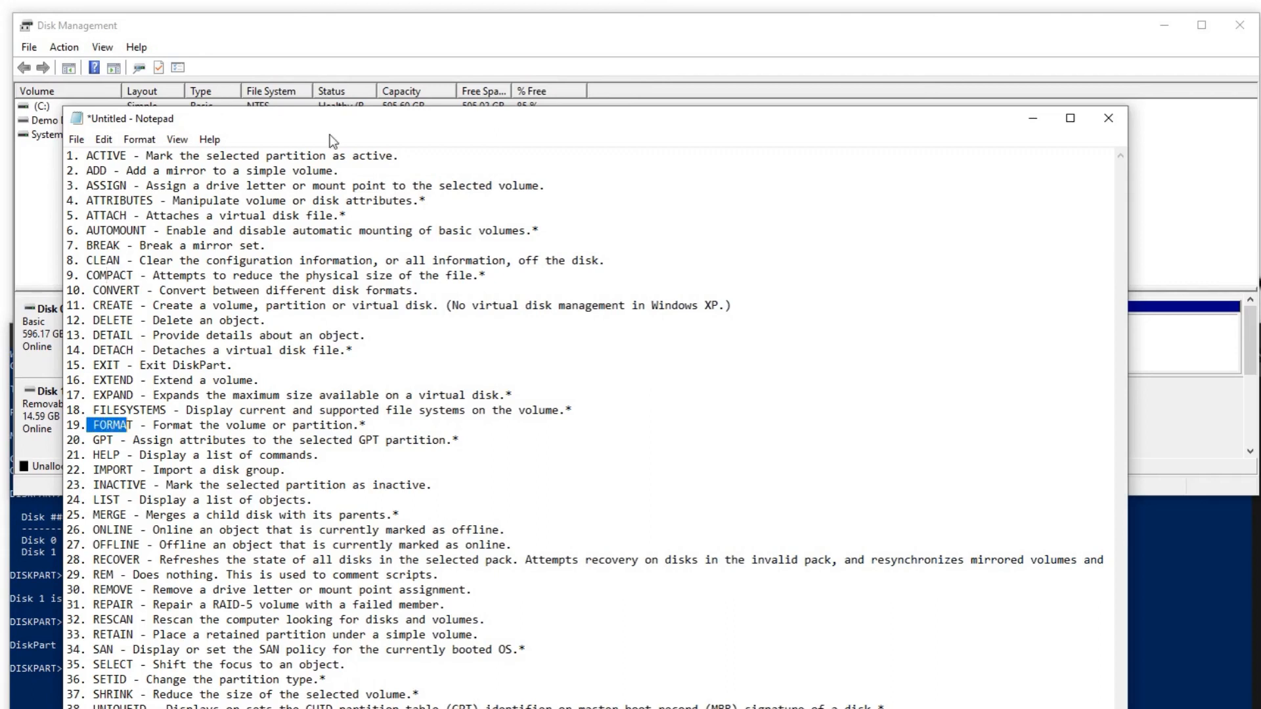
left_click(1021, 119)
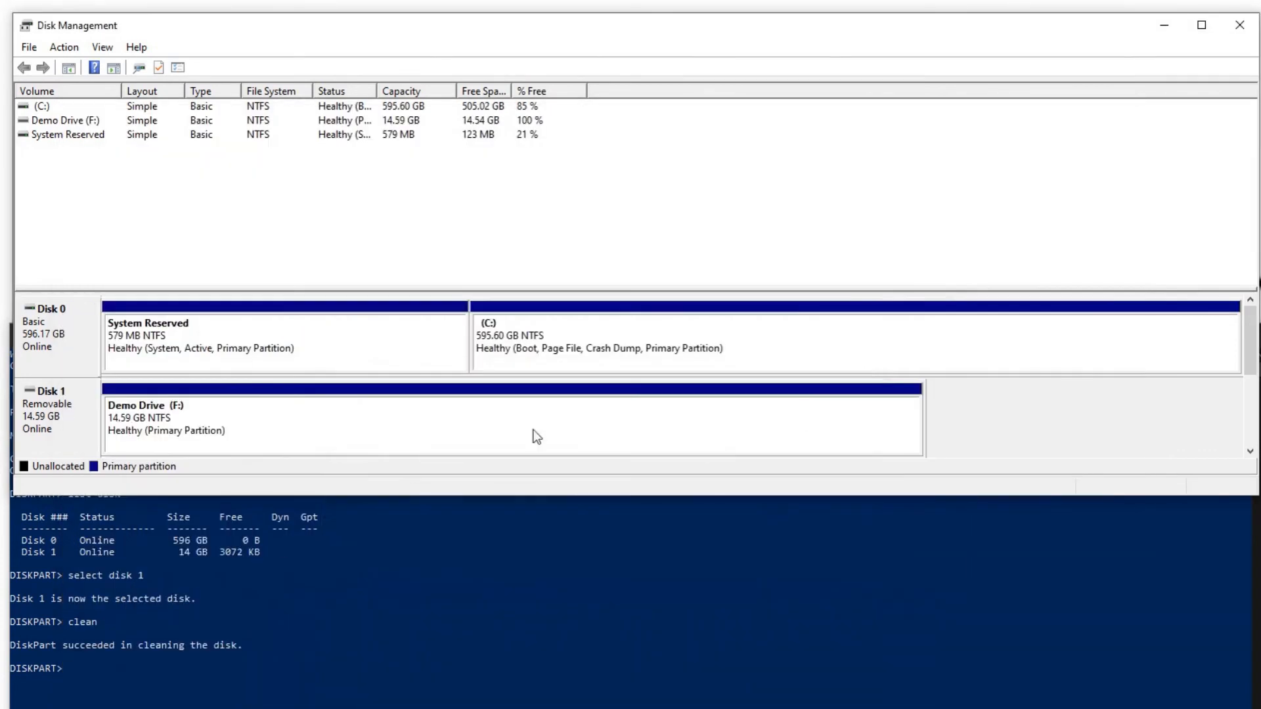